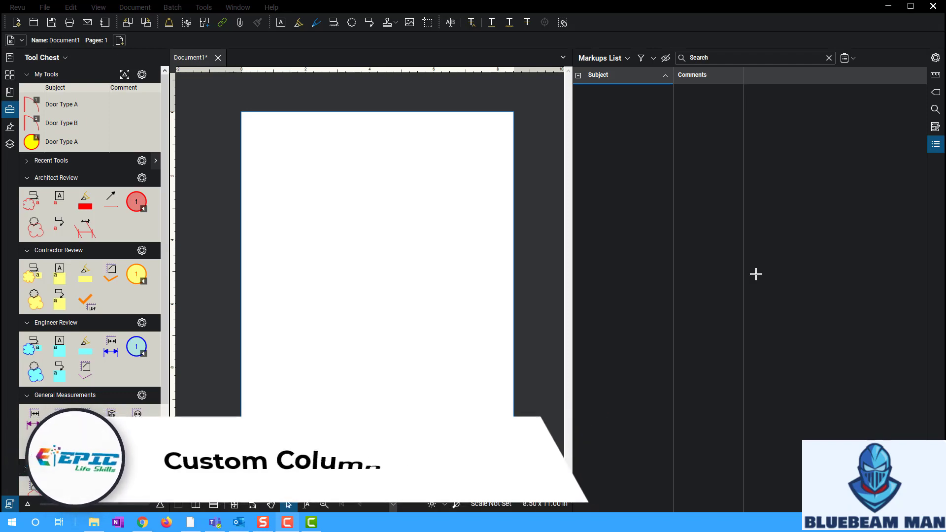
Start a new custom column for the Markups List.
click(627, 58)
mouse_move(607, 73)
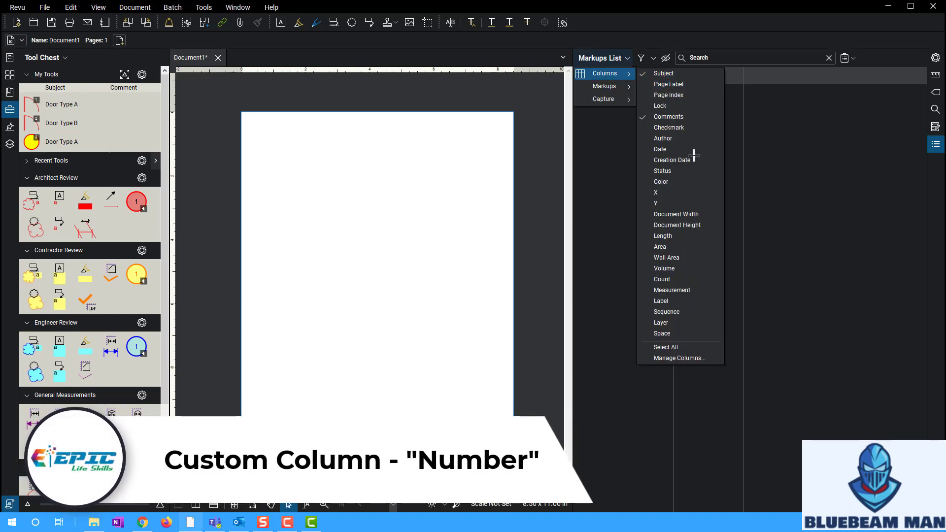
click(698, 358)
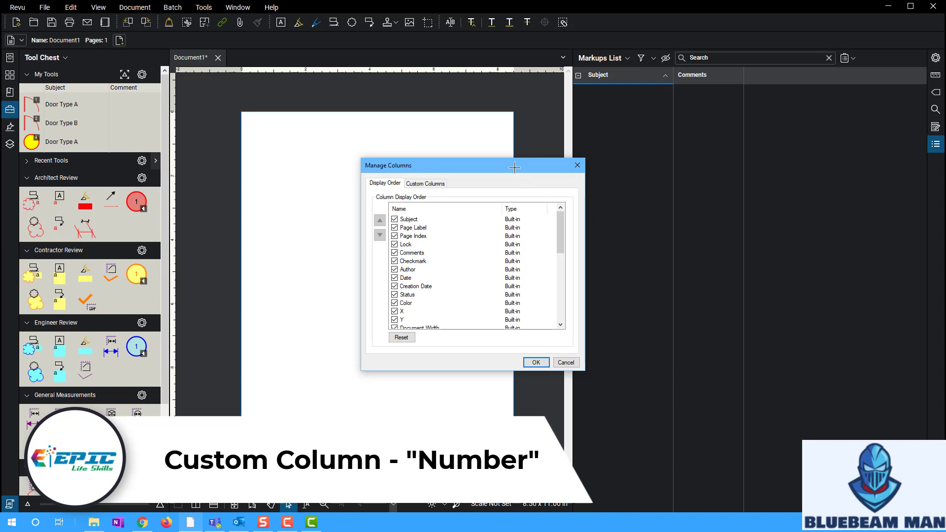
drag(512, 166, 762, 180)
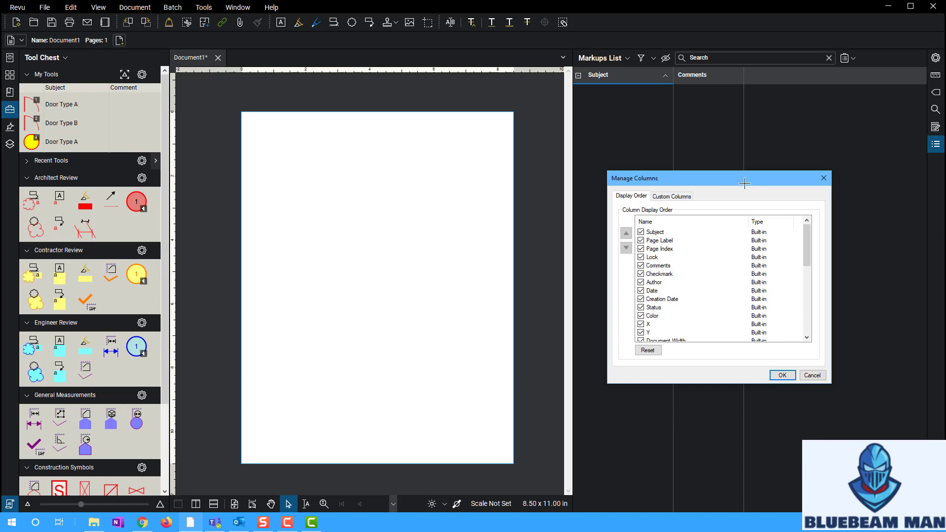
click(675, 198)
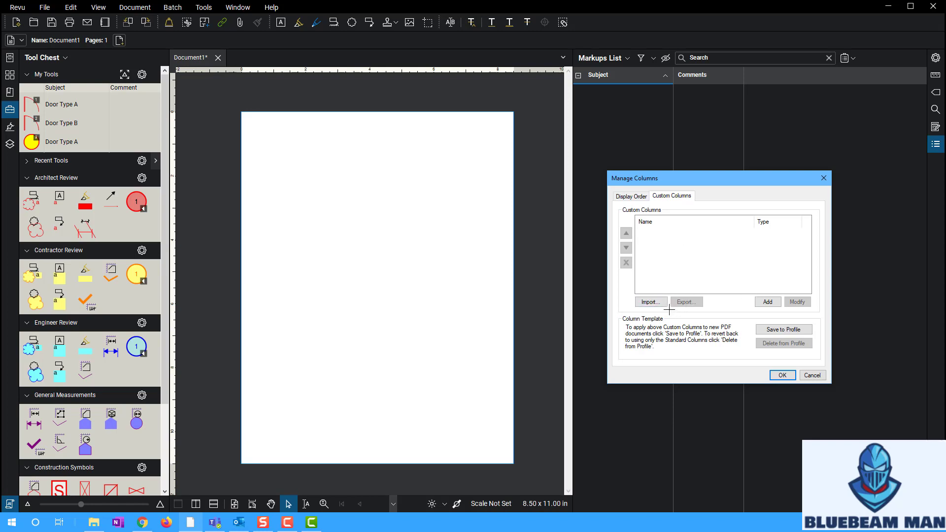
click(770, 302)
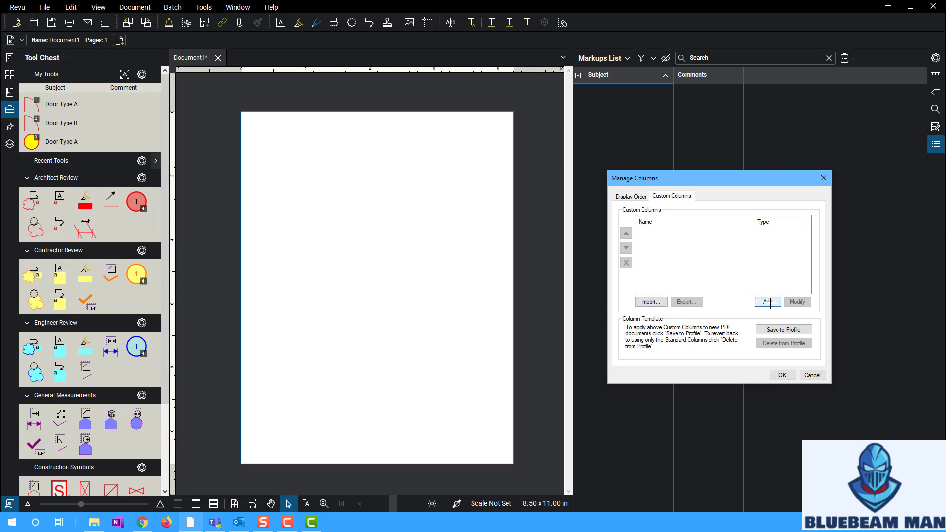
Try the Formula column type and browse the variables, constants and functions offered for its expression.
click(742, 226)
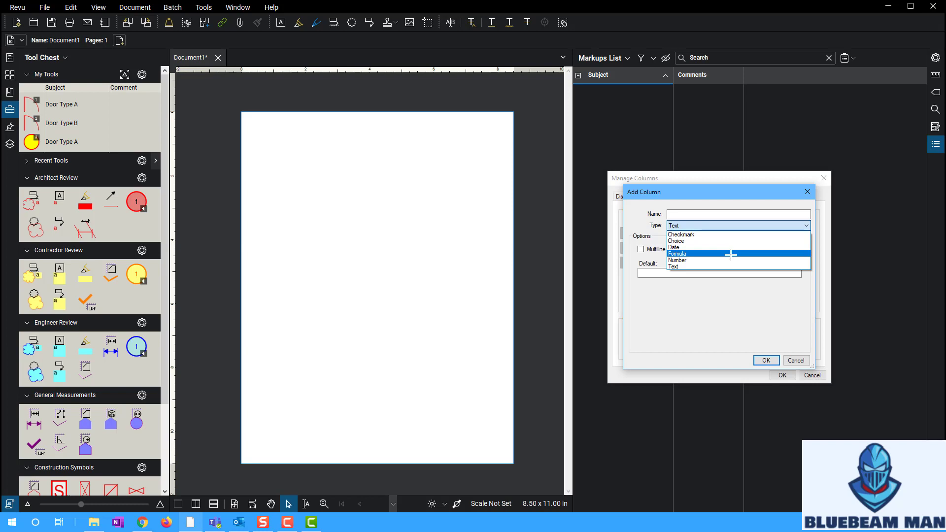
click(731, 254)
click(749, 257)
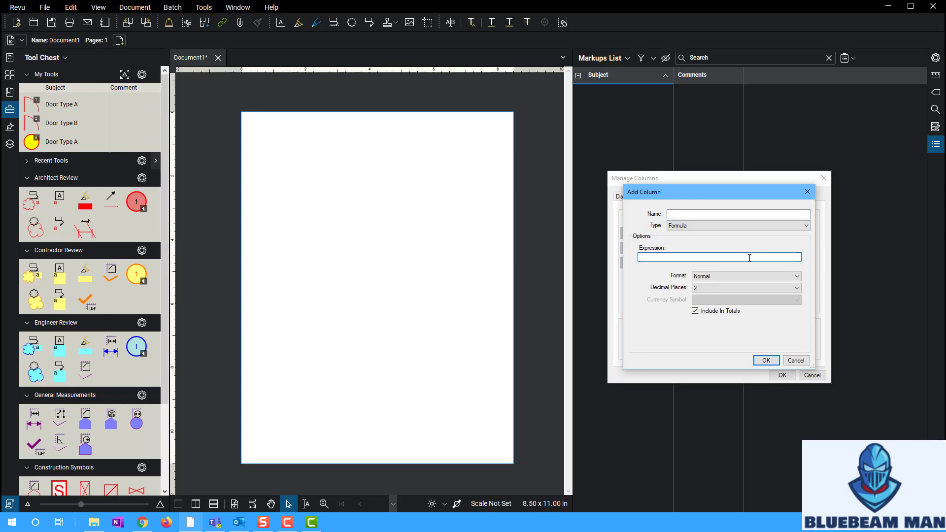
text(f)
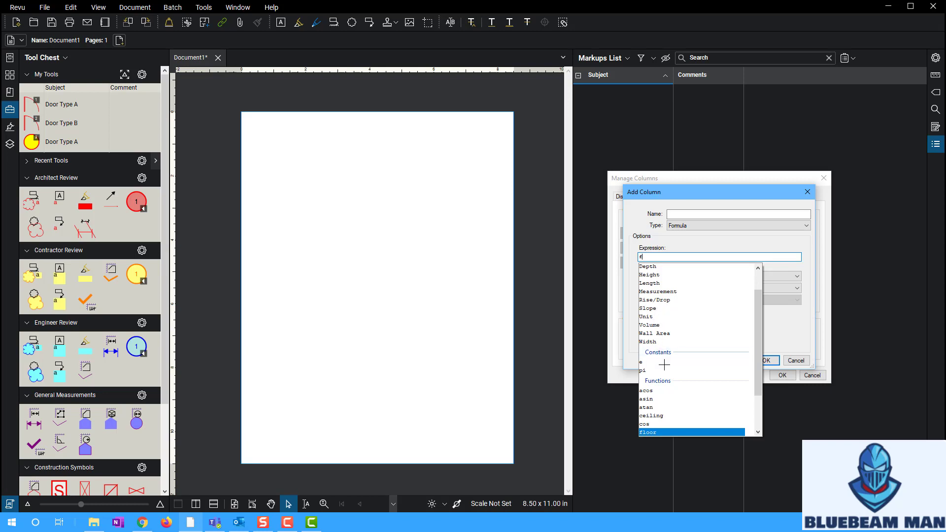
scroll(661, 364, down, 2)
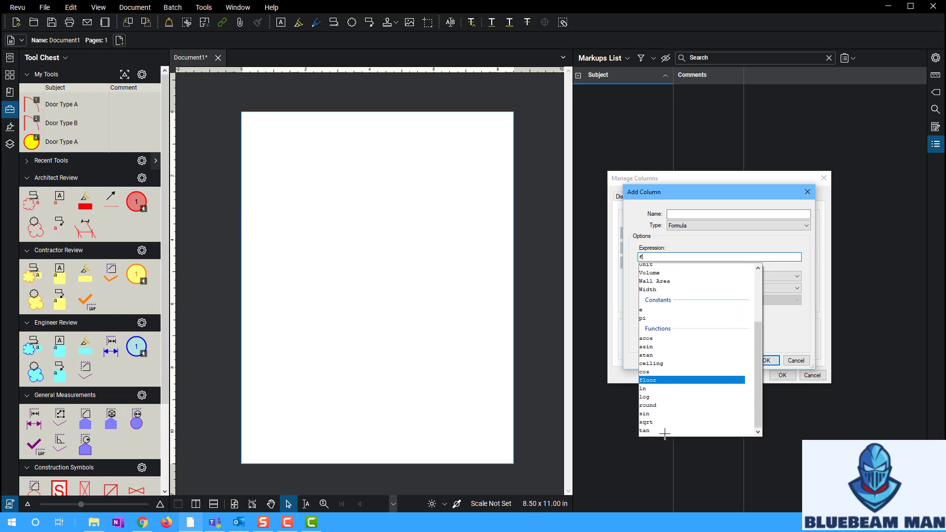
scroll(676, 329, up, 3)
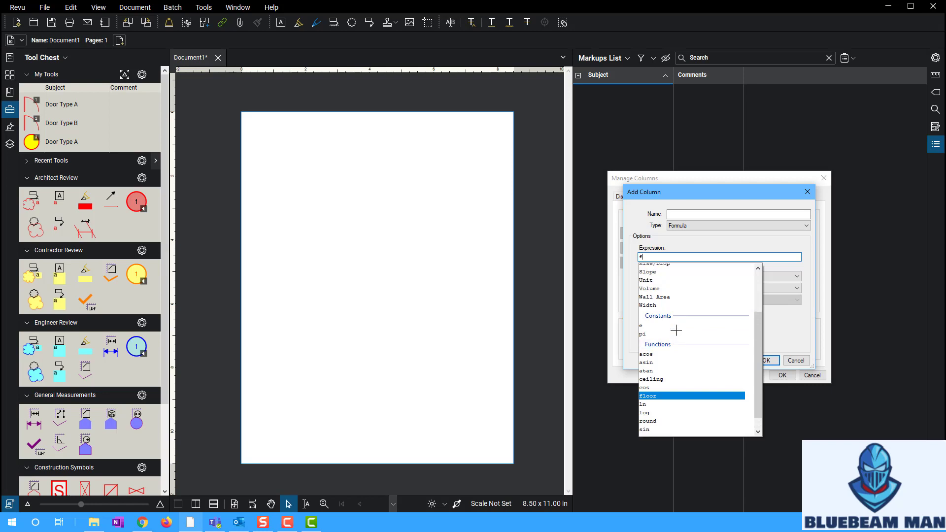
click(716, 256)
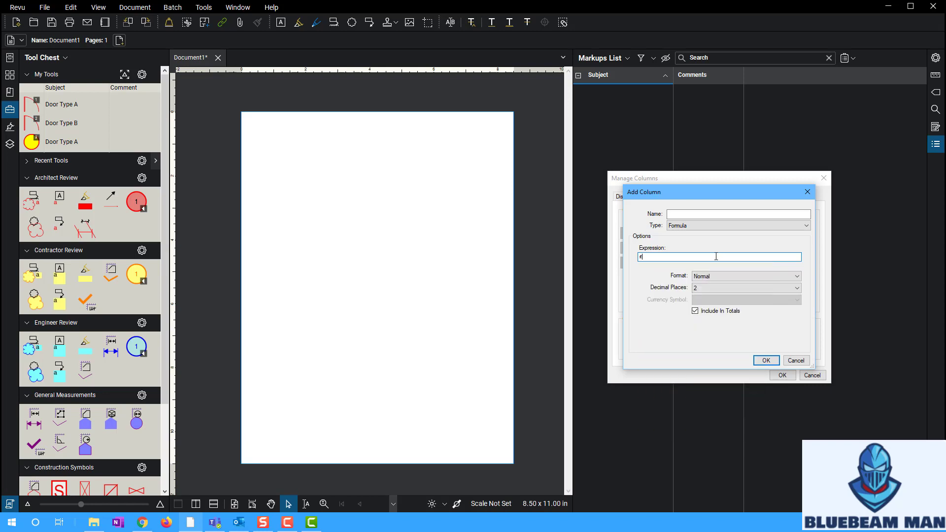
Set the new column's type to Number, name it Hinge and save it to the custom columns.
click(739, 226)
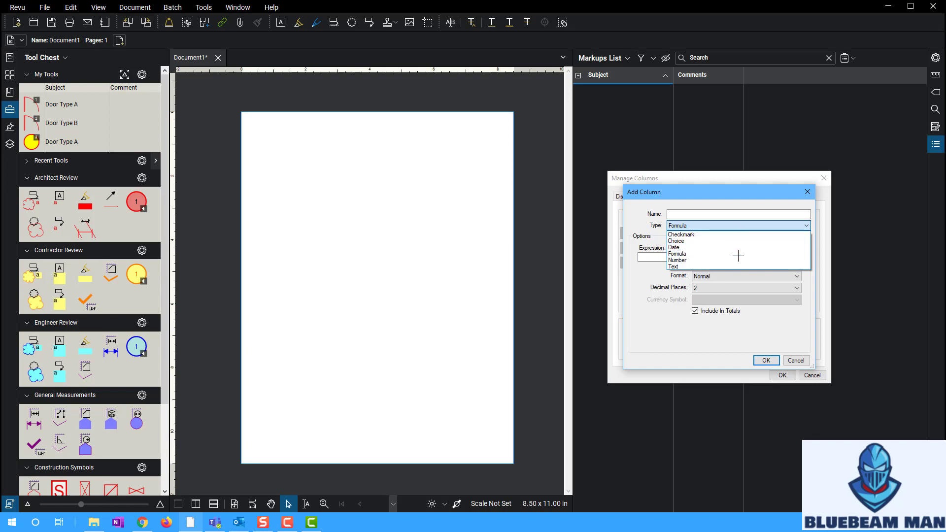
click(737, 260)
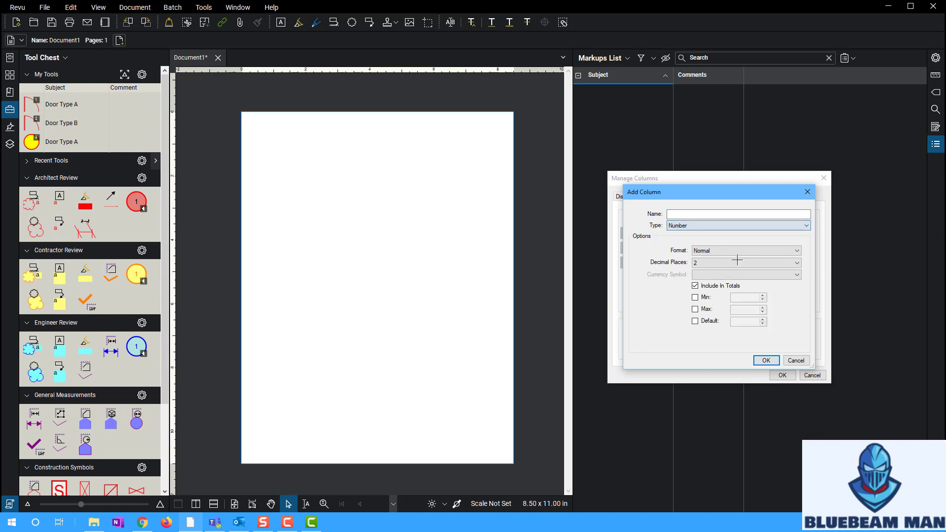
click(766, 361)
click(477, 281)
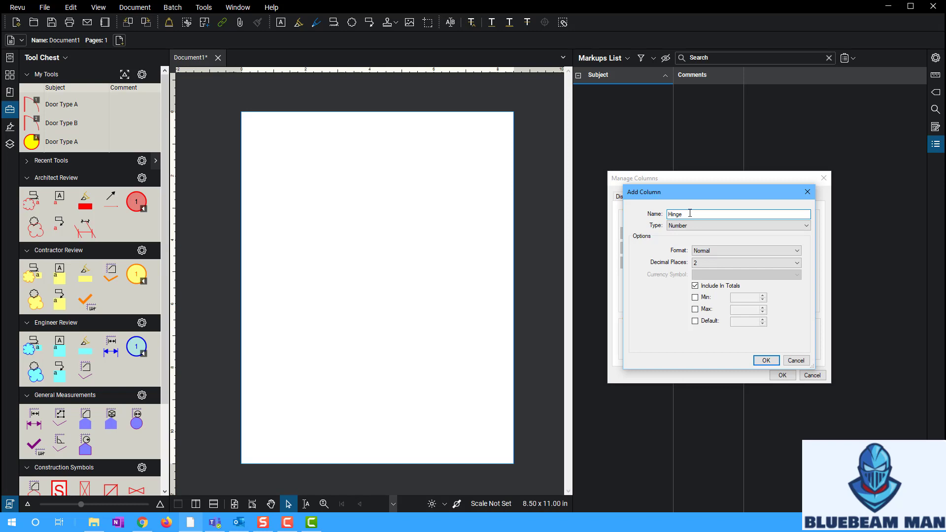
click(766, 360)
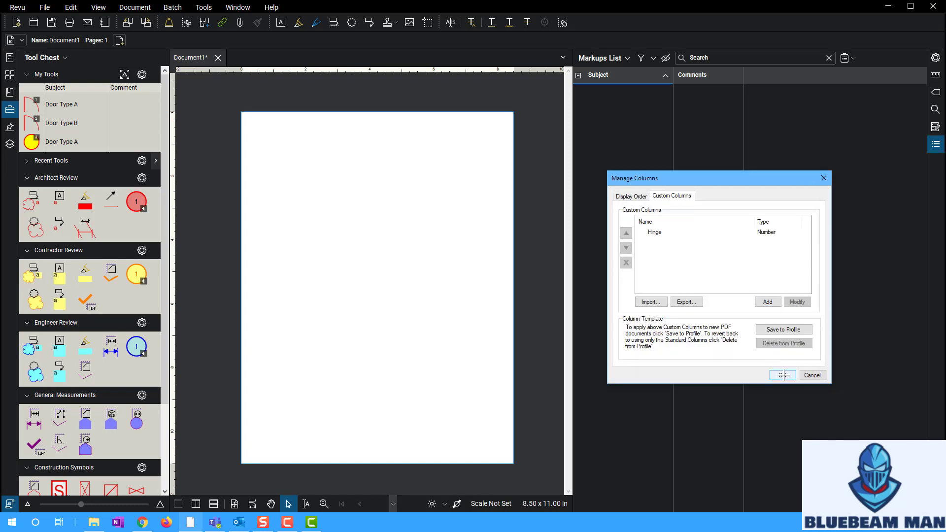
click(783, 376)
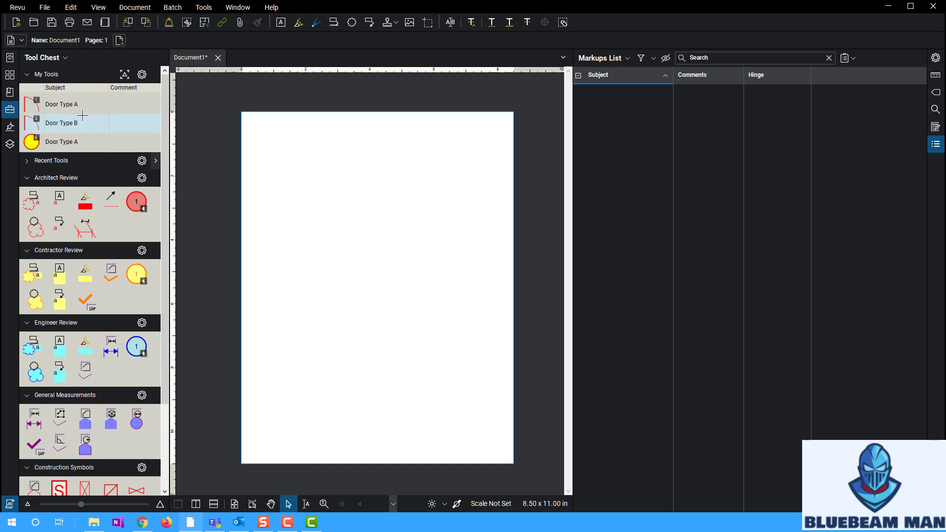
Place one Door Type A symbol near the top of the page and one Door Type B symbol below it.
click(62, 104)
click(322, 149)
click(62, 123)
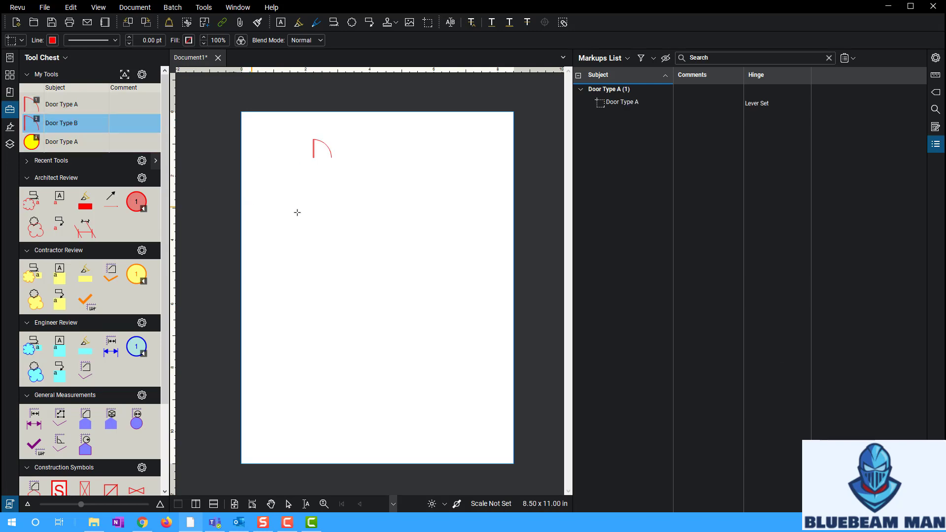
click(323, 202)
key(Escape)
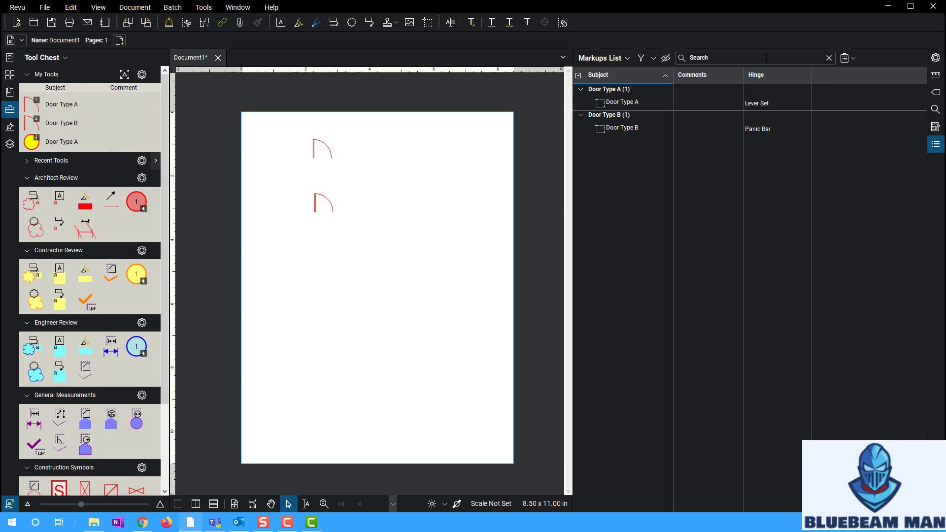
Set the custom Hinge value to 1 for the Door Type A markup and 3 for the Door Type B markup.
click(936, 58)
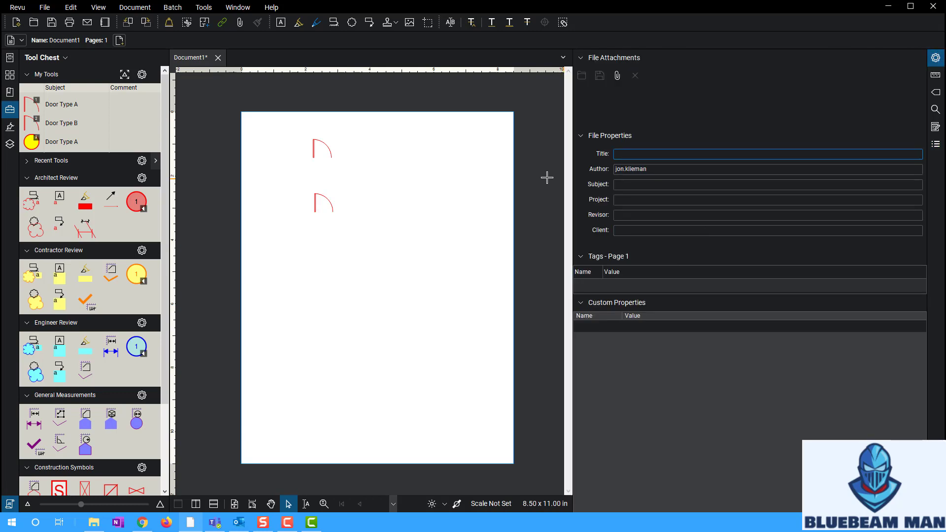
click(312, 145)
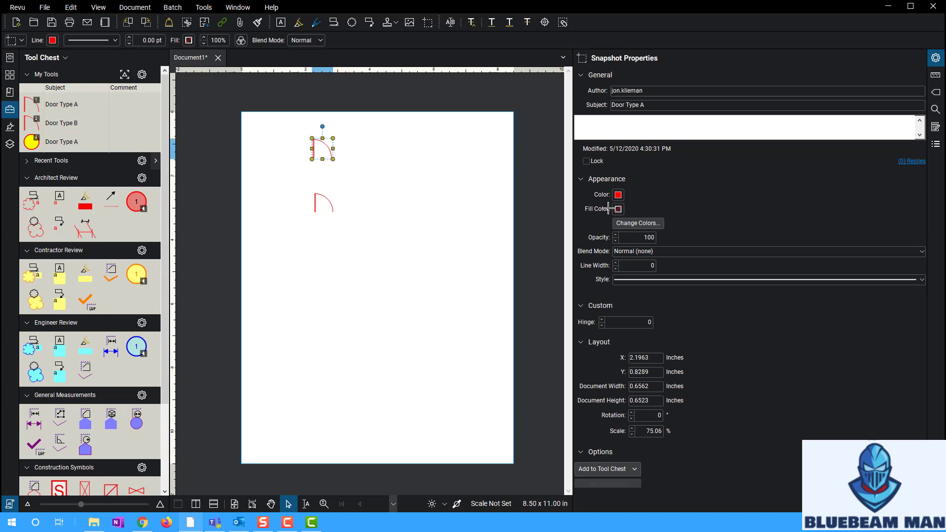
click(602, 319)
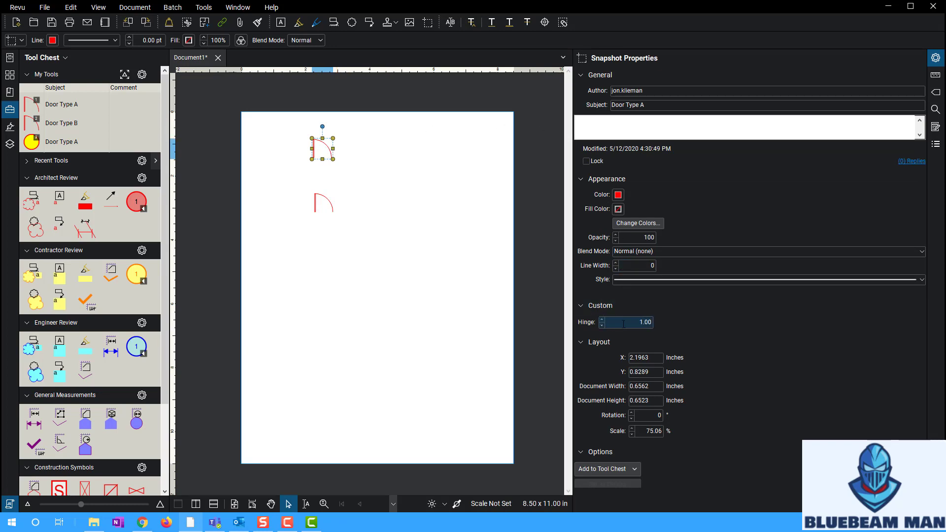
click(334, 212)
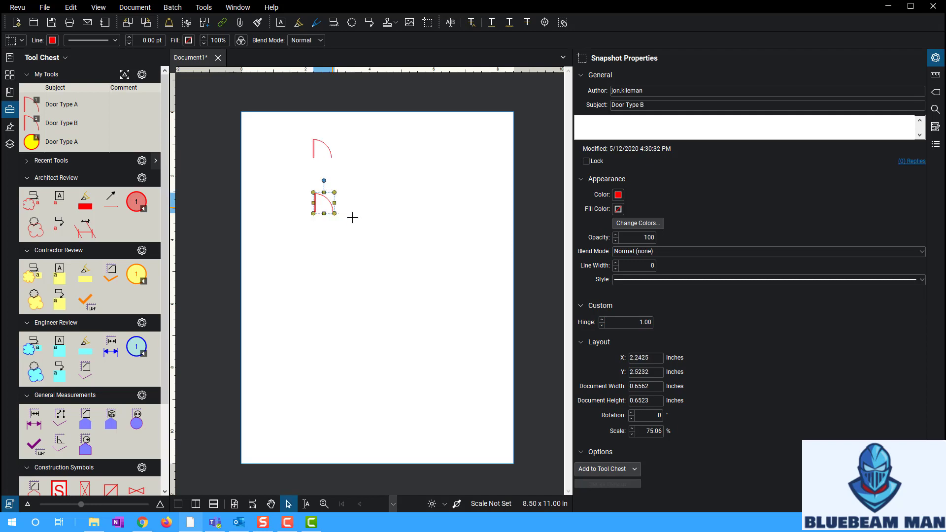
click(602, 320)
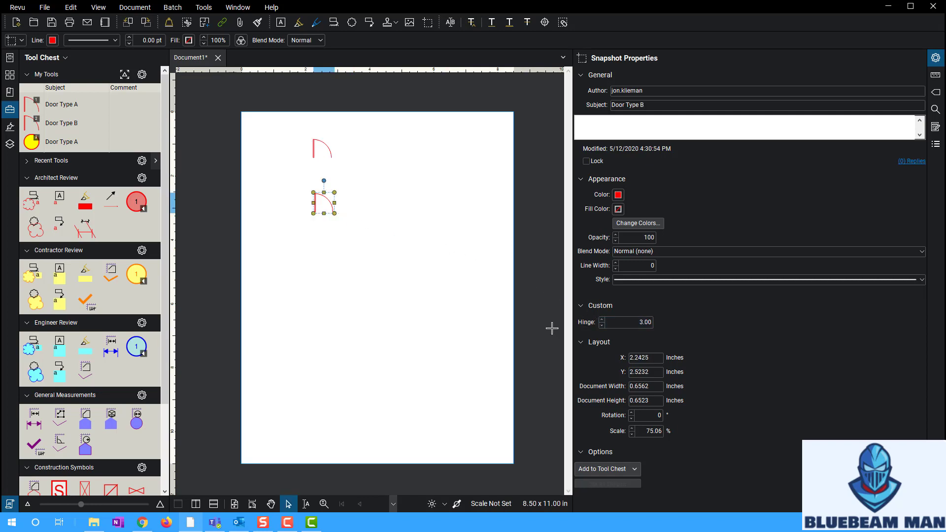
click(468, 284)
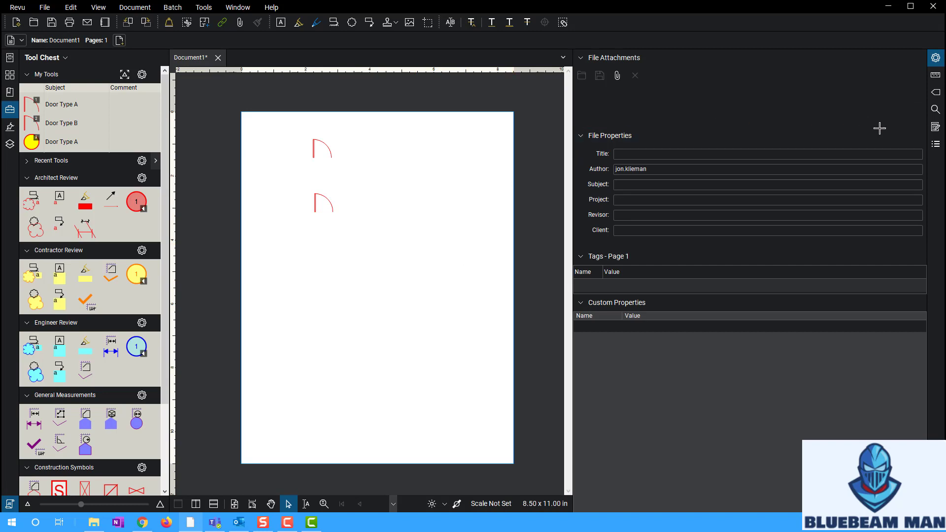
Add a second custom column named Door Closer with the Number type to the Markups List.
click(327, 200)
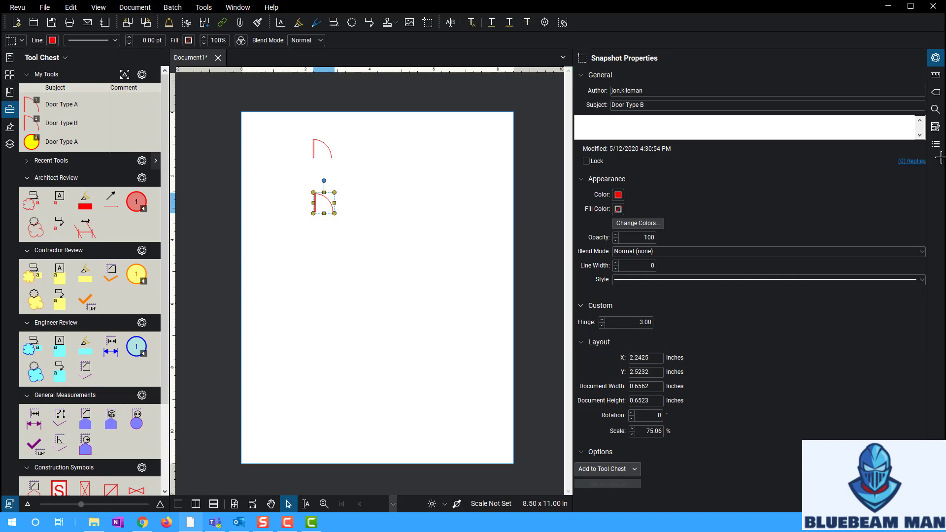
click(936, 144)
click(604, 58)
mouse_move(609, 74)
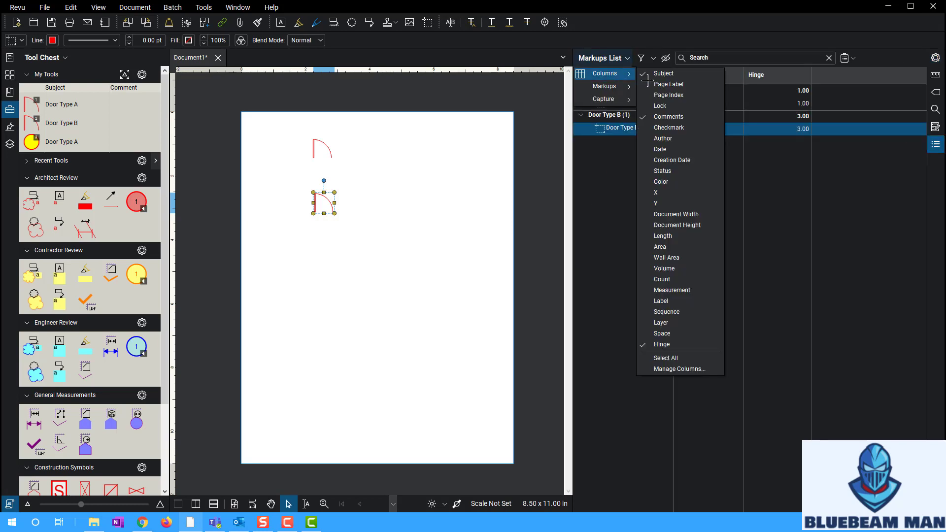
click(679, 370)
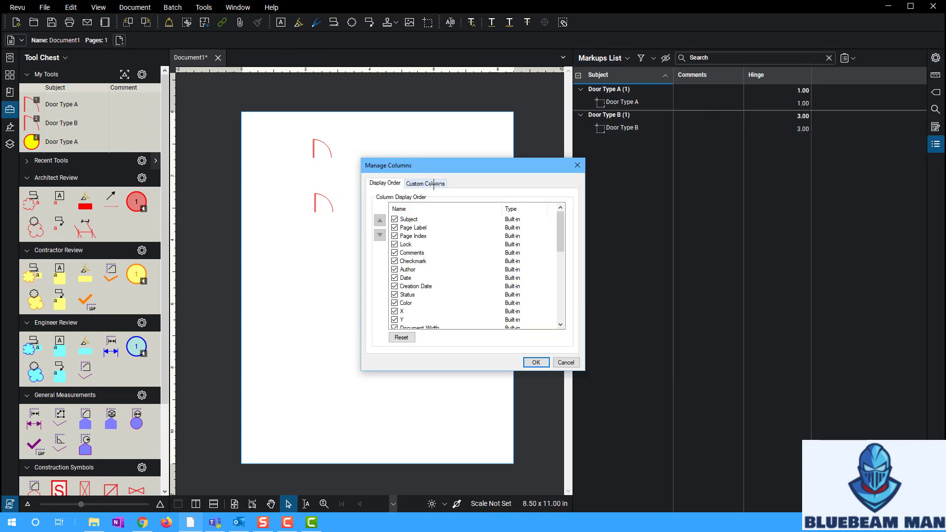
click(433, 184)
click(527, 290)
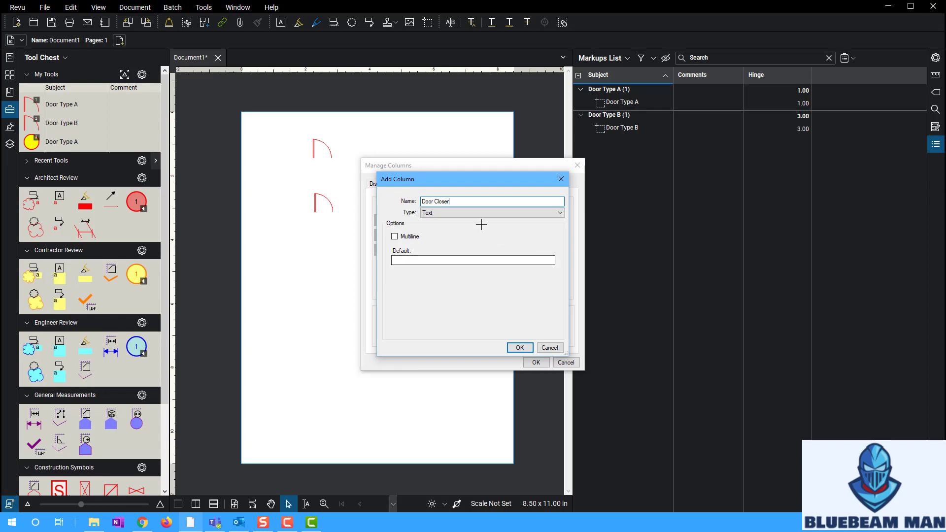
click(507, 213)
click(496, 247)
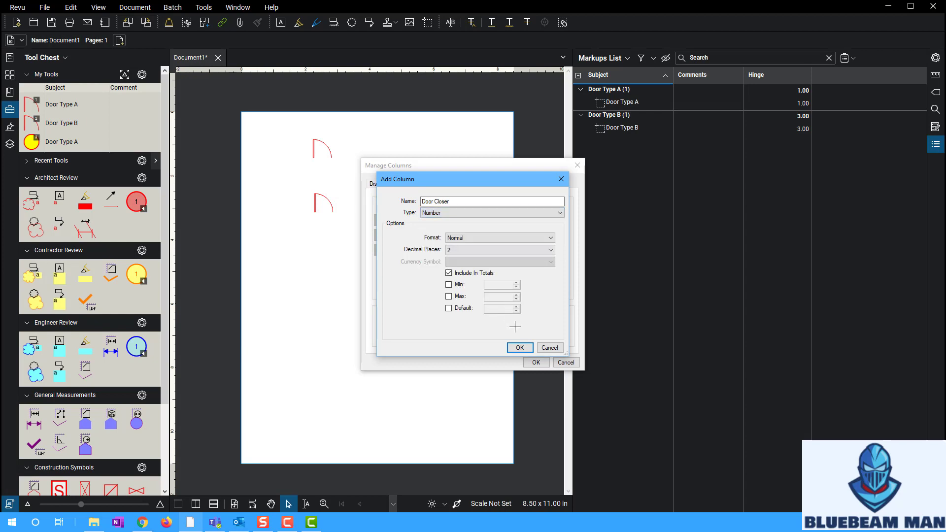
click(520, 348)
click(536, 362)
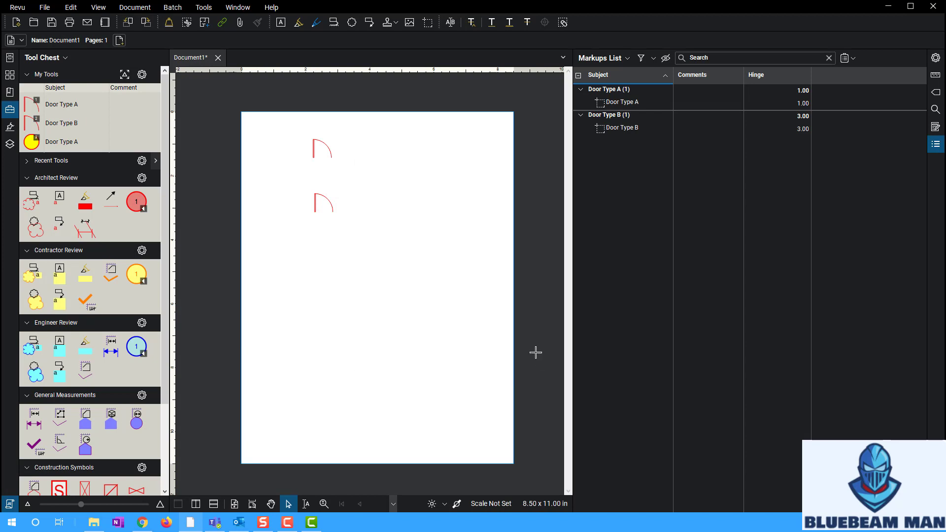
Set the Door Closer value to 1 for the Door Type A markup and 3 for the Door Type B markup.
click(328, 148)
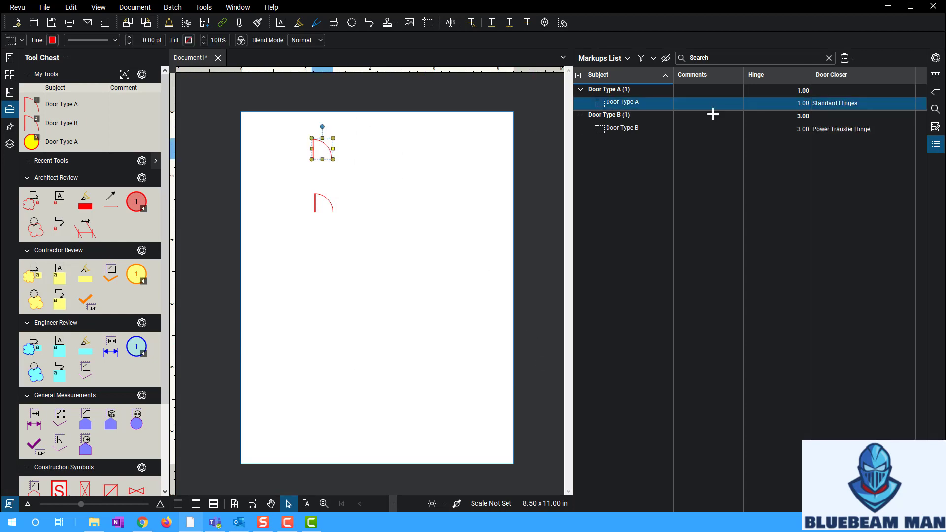
click(935, 58)
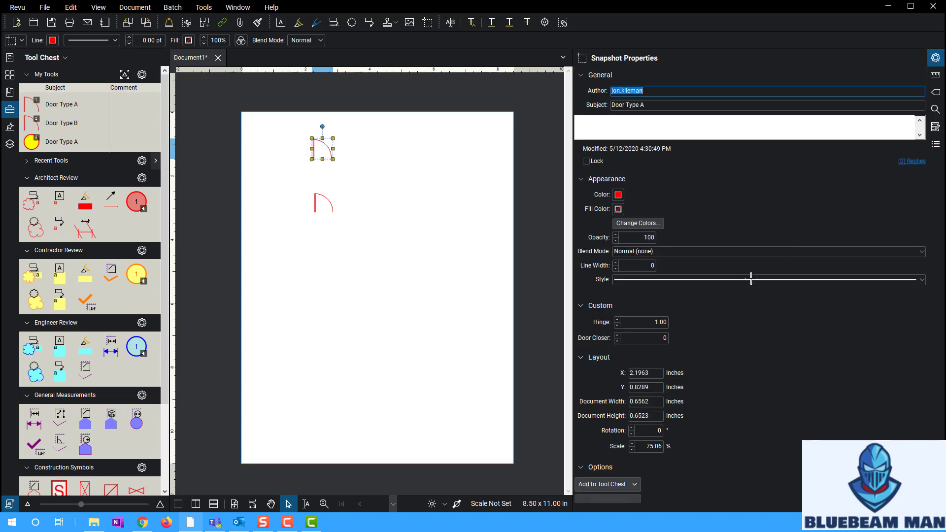
click(617, 336)
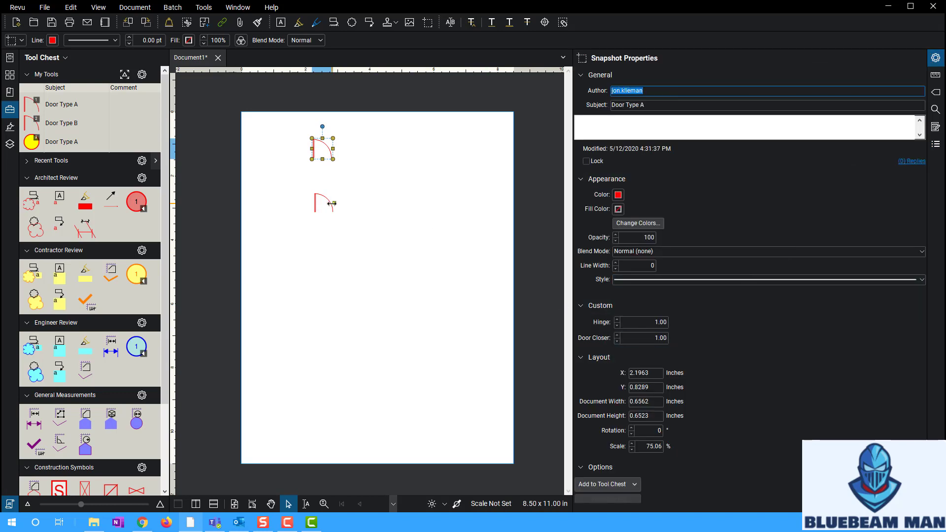
click(331, 204)
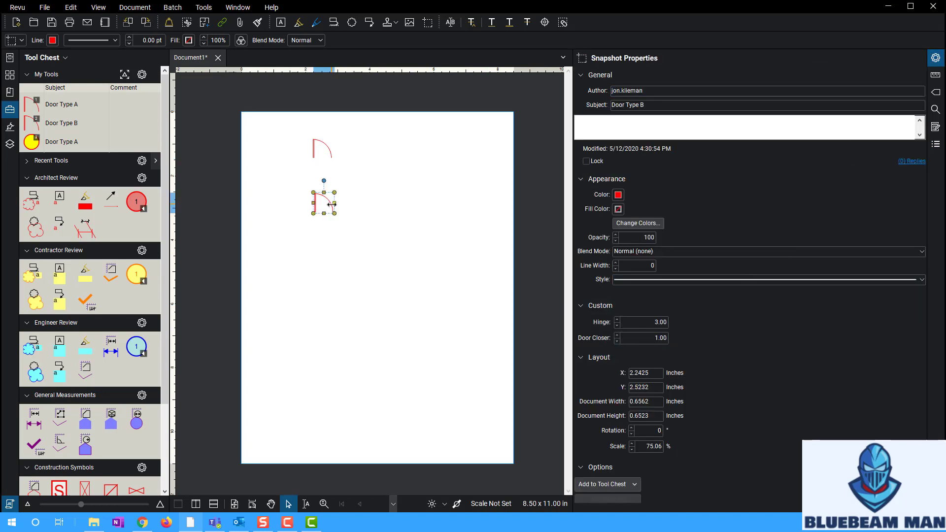
click(618, 335)
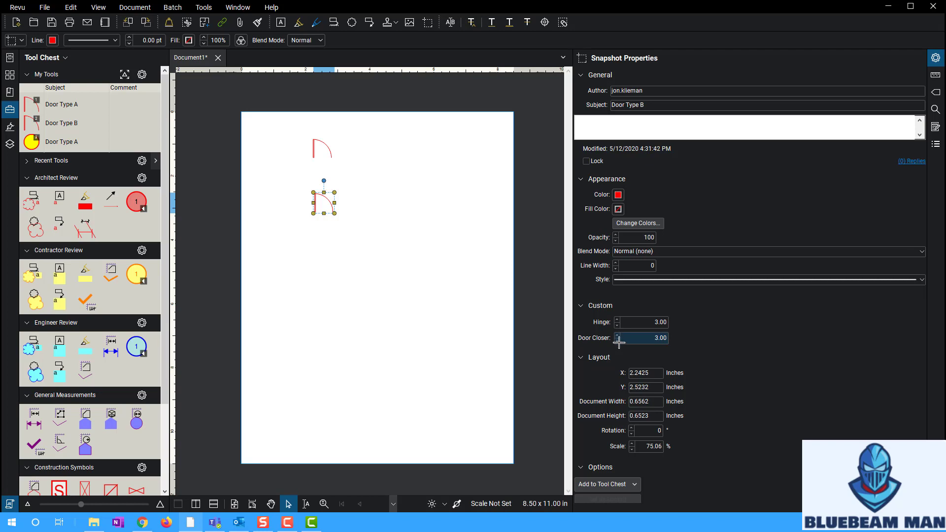
click(465, 312)
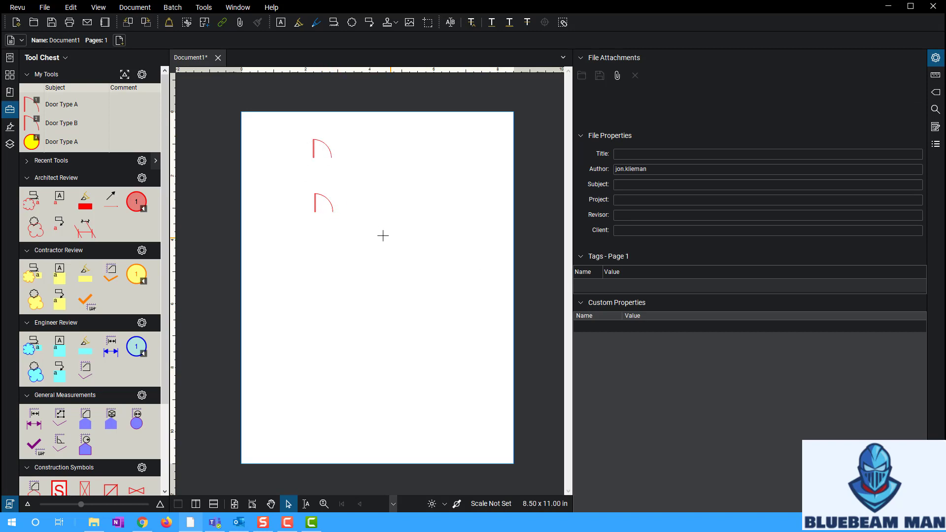
click(57, 104)
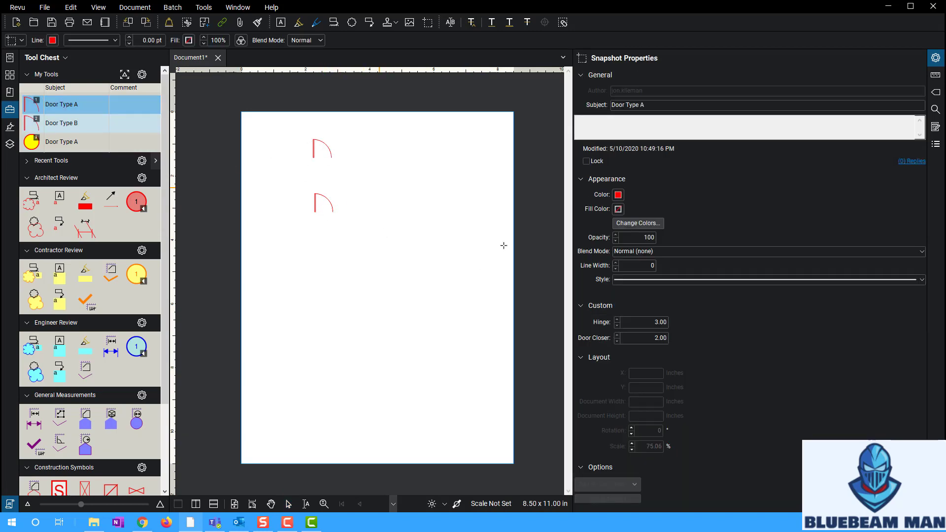
click(60, 123)
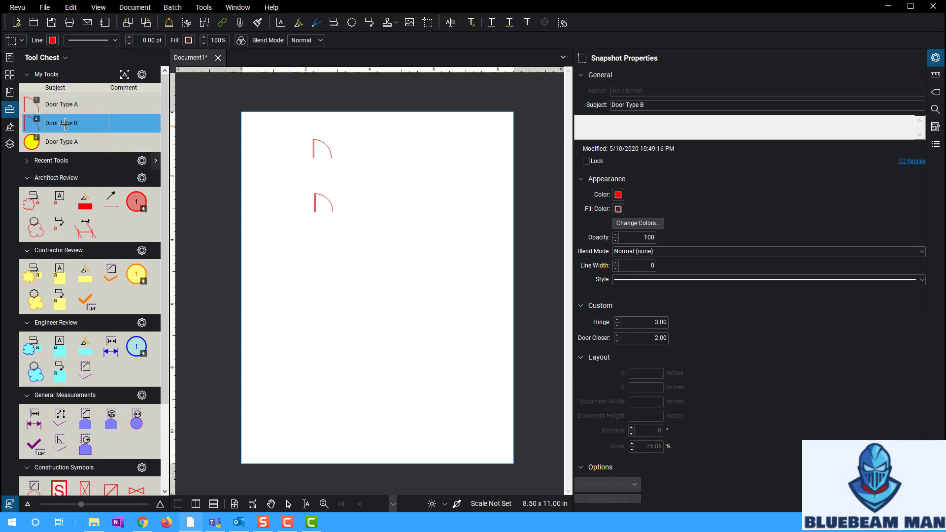
click(400, 257)
key(ctrl+z)
Set the custom Door Closer value to 1 for the Door Type A symbol tool in My Tools.
click(83, 107)
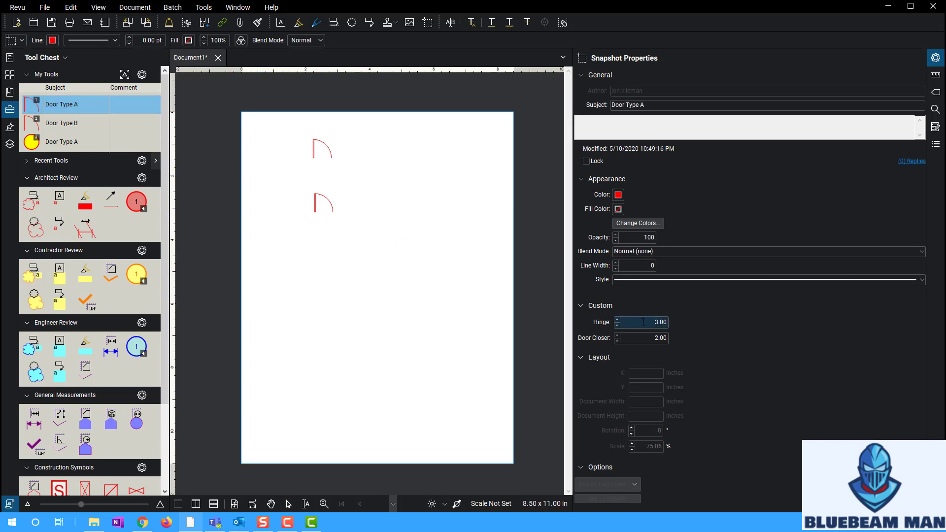
click(648, 323)
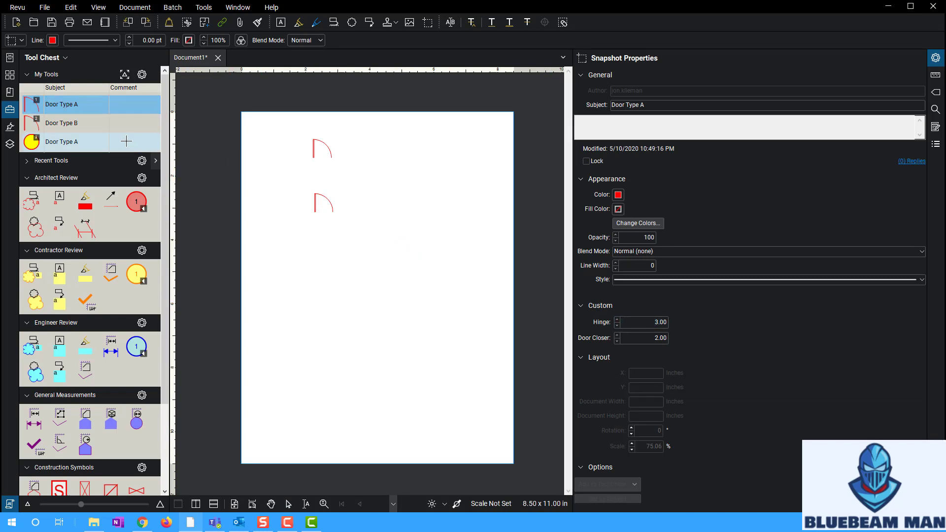
key(Tab)
text(1)
key(Return)
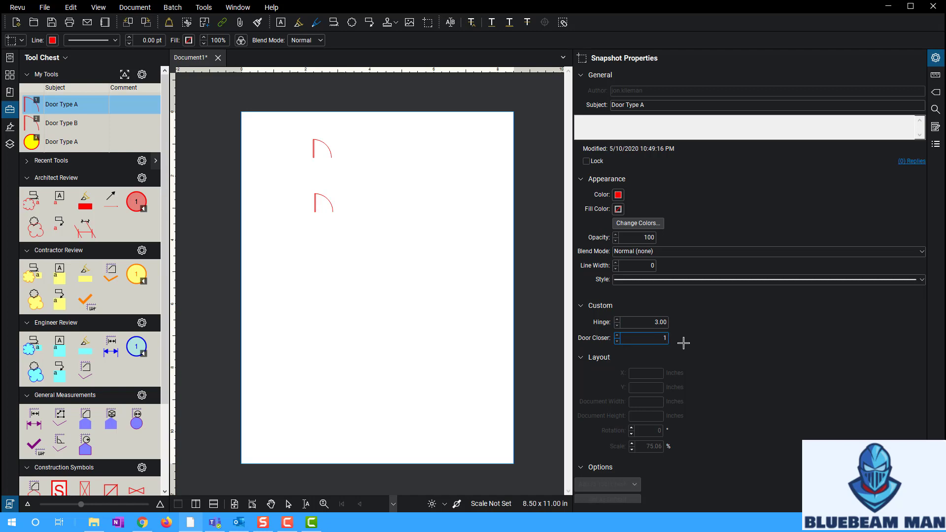
Set the custom Door Closer value to 2 for the Door Type B symbol tool in My Tools.
click(56, 122)
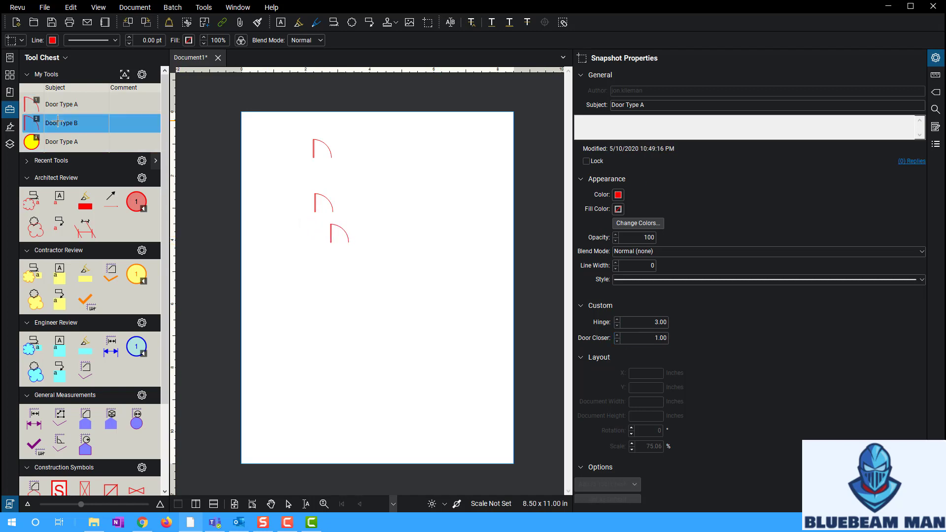
double_click(639, 327)
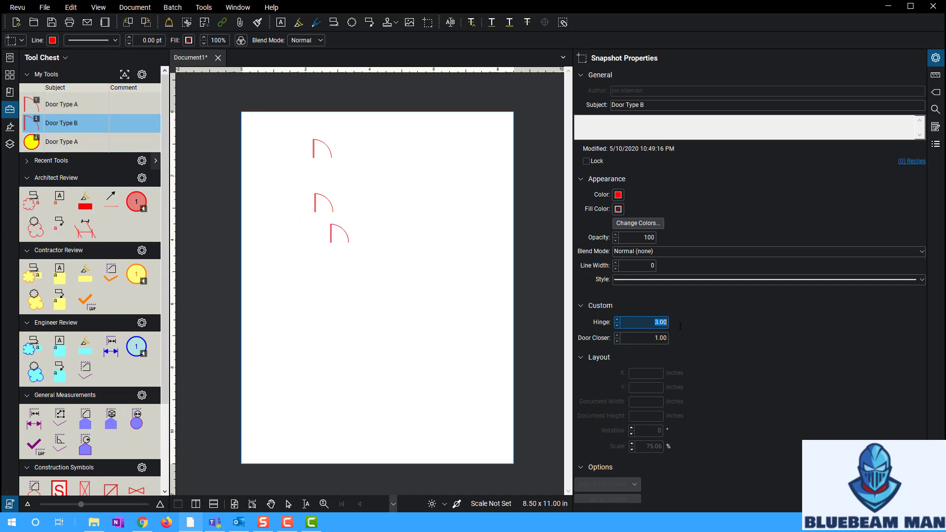
double_click(659, 338)
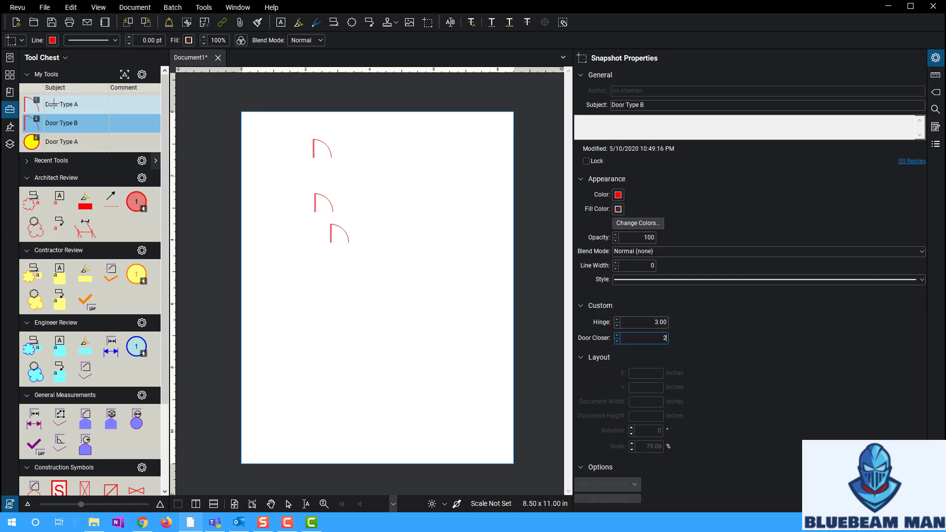
Set the custom Hinge value to 1 for the Door Type A symbol tool and place one symbol below the existing doors.
click(660, 323)
text(1)
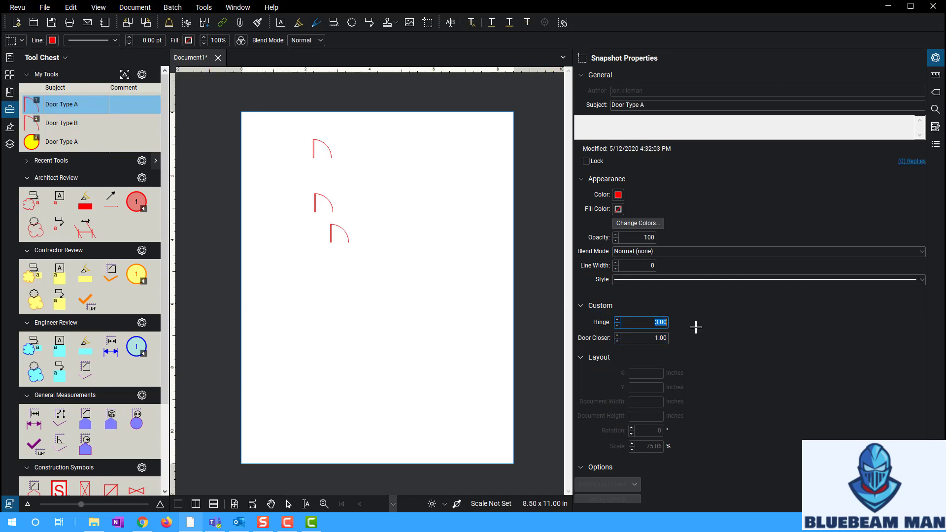
click(424, 306)
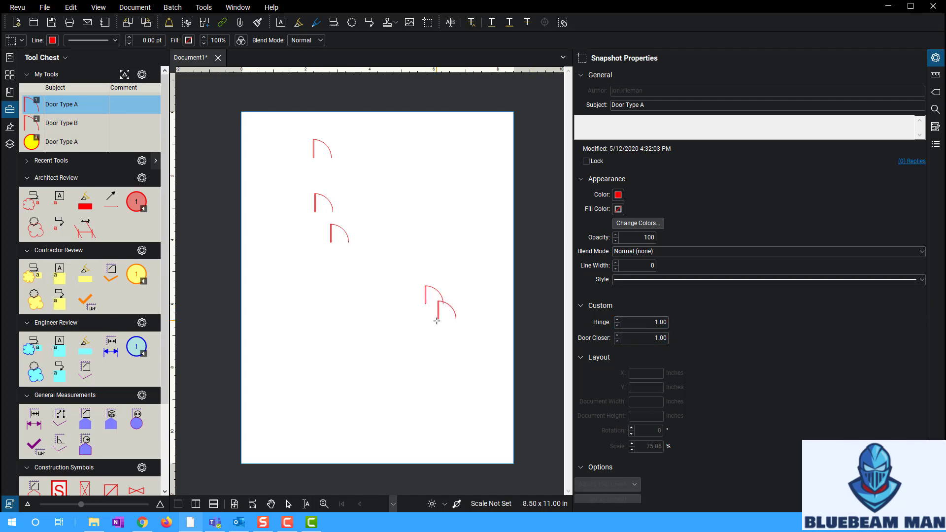
Set the custom Hinge value to 3 for the Door Type B symbol tool in My Tools.
click(46, 123)
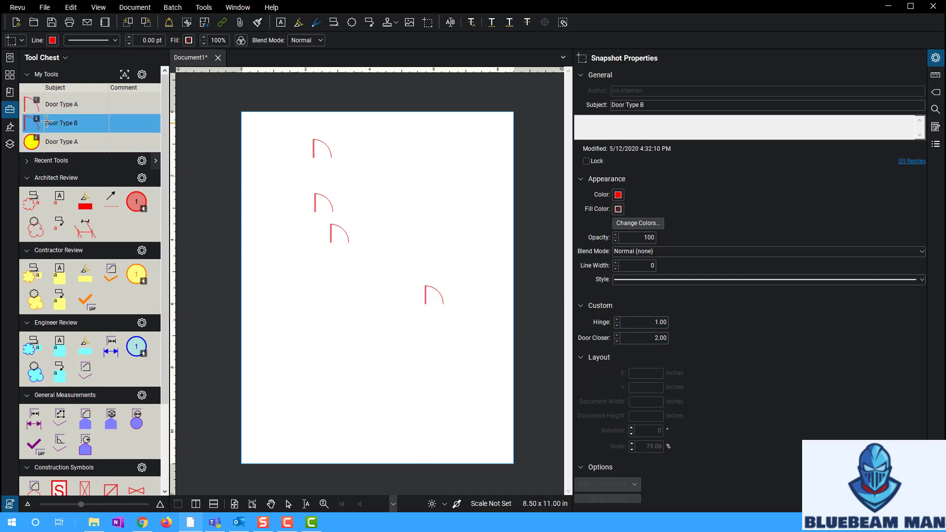
click(657, 322)
text(3)
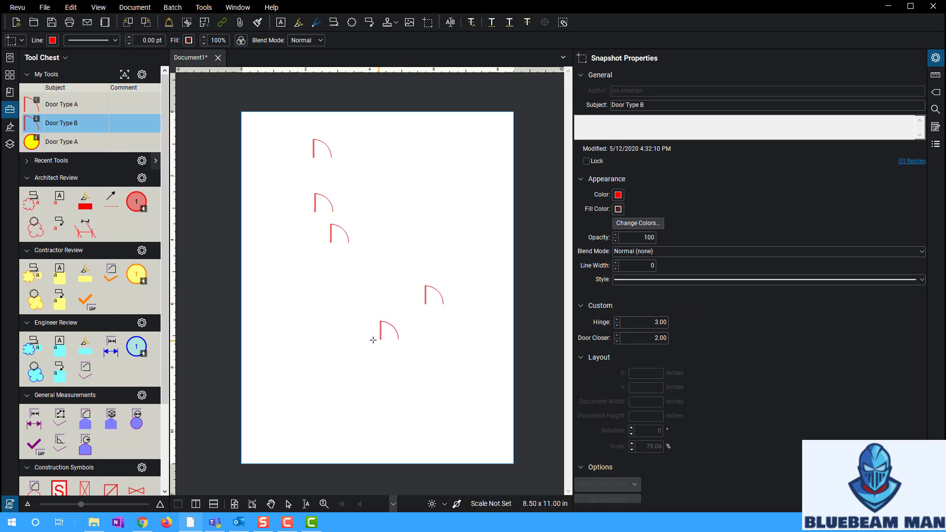
Select all the placed door markups on the page and delete them.
key(Escape)
drag(482, 331, 269, 107)
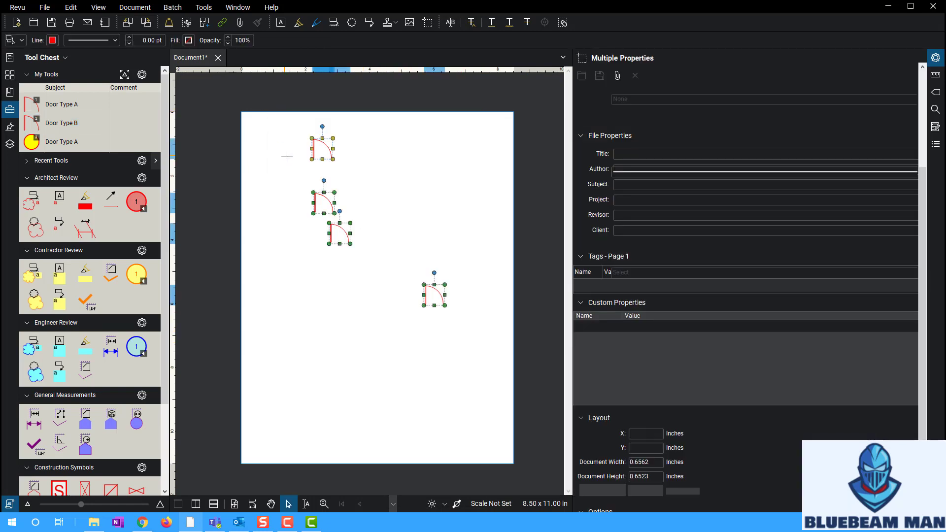
key(Delete)
Check the Hinge and Door Closer values stored with the Door Type A and Door Type B symbol tools.
click(73, 105)
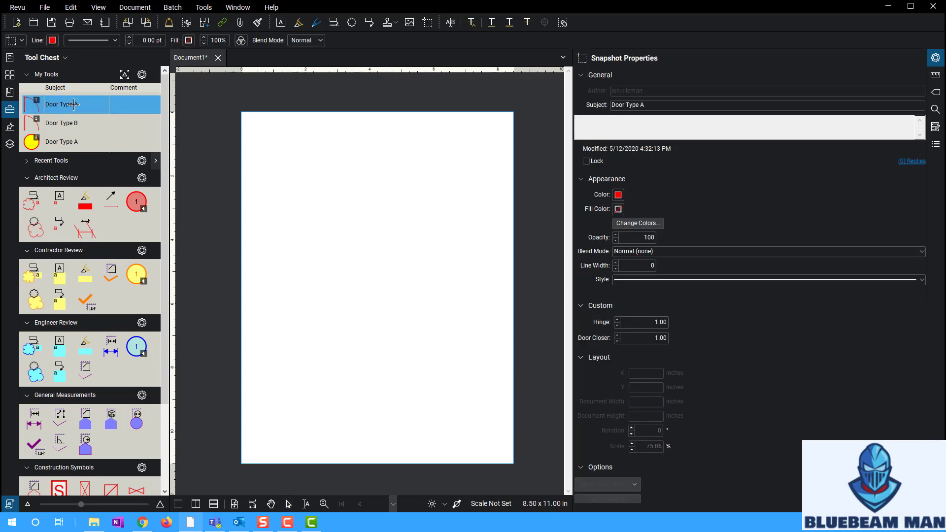
click(74, 125)
click(72, 103)
click(653, 322)
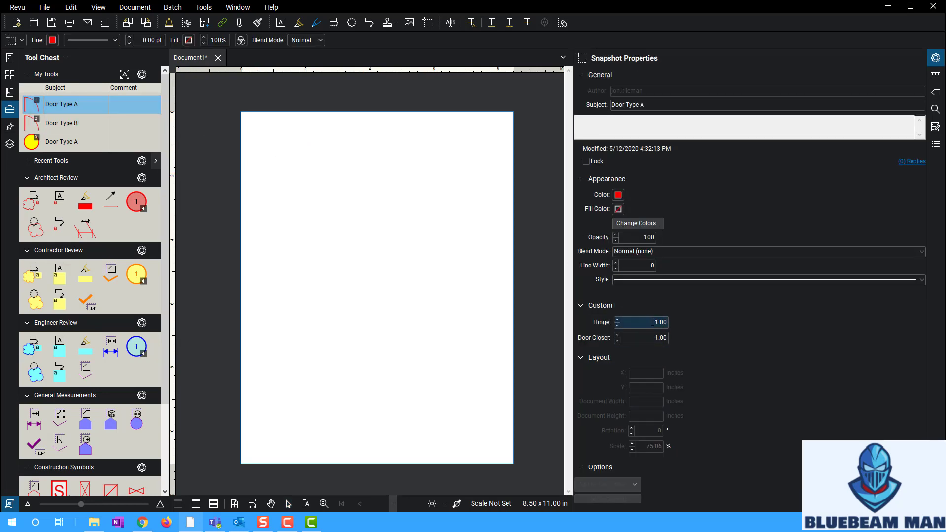
click(652, 338)
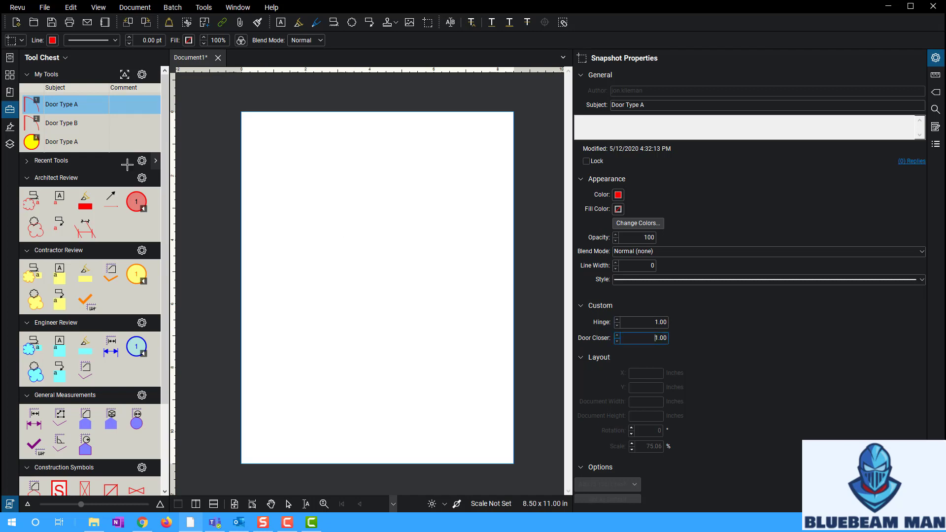
click(85, 124)
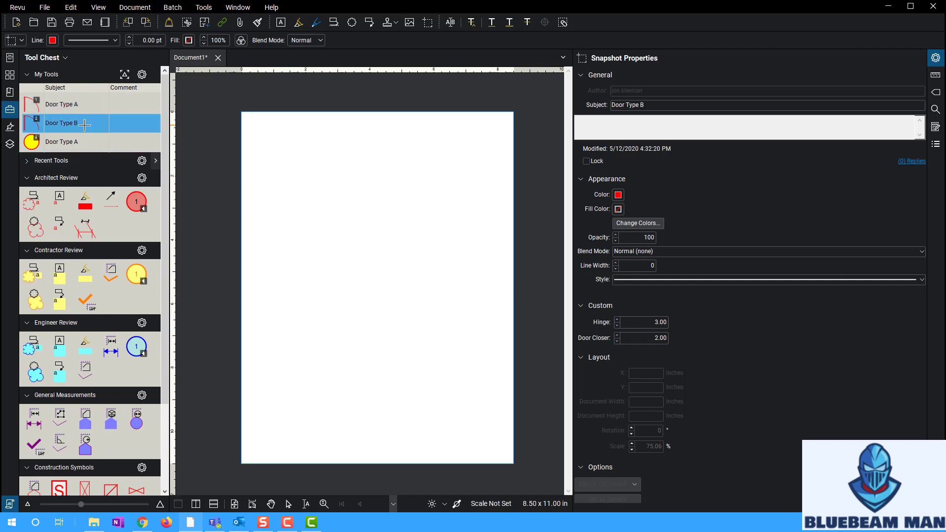
key(Escape)
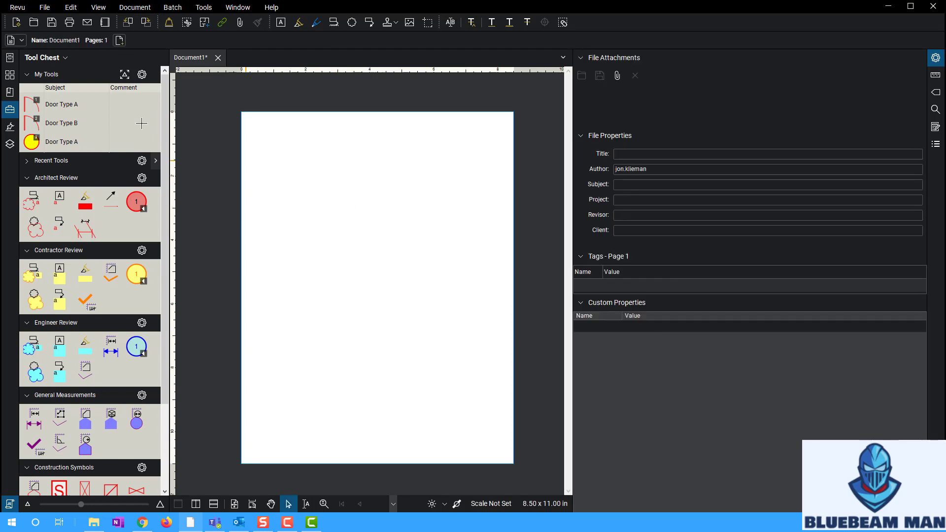
Show the Markups List and place five Door Type A symbols across the upper part of the page.
click(71, 105)
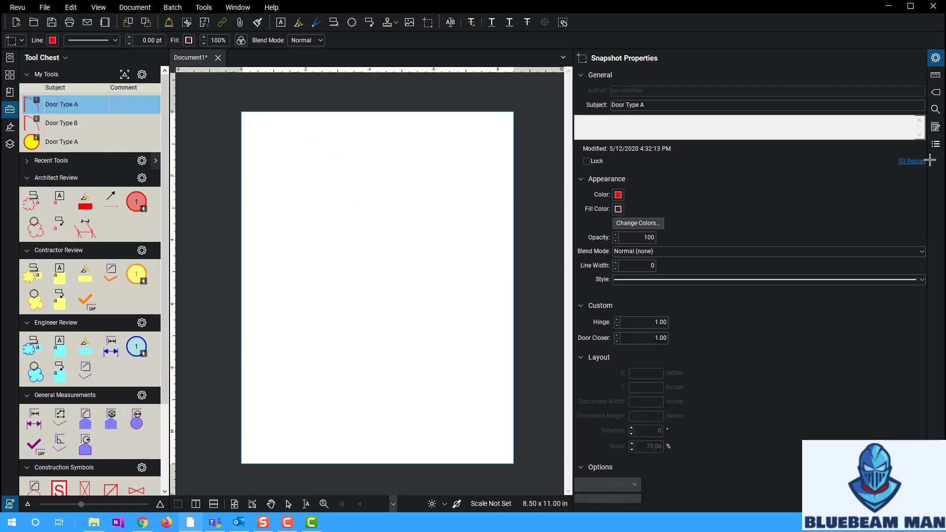
click(936, 145)
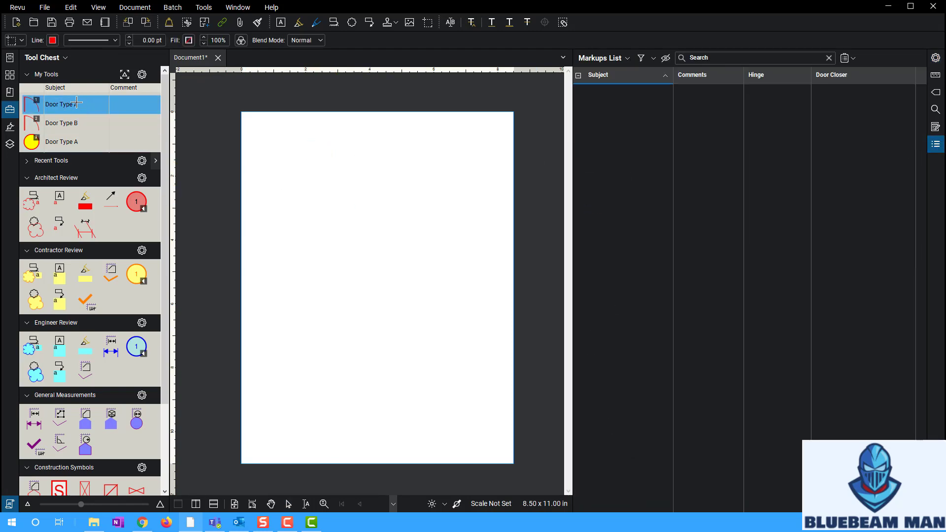
click(298, 175)
click(336, 196)
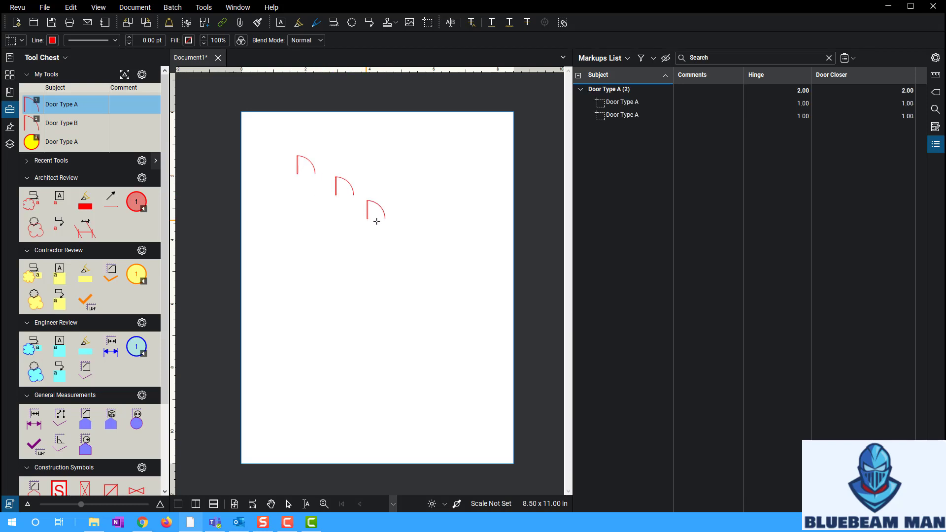
click(387, 221)
click(426, 209)
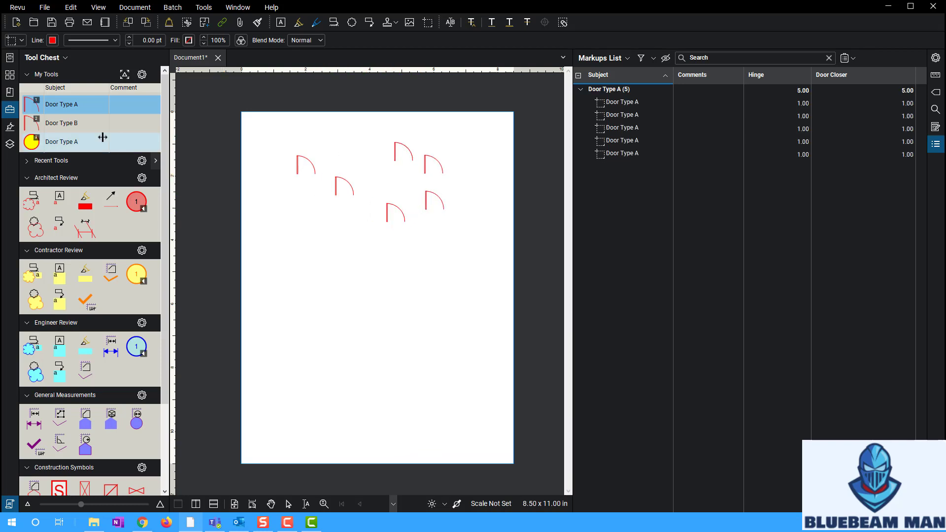
Place eight Door Type B symbols around the middle and lower parts of the page and finish placing.
click(59, 123)
click(275, 229)
click(312, 281)
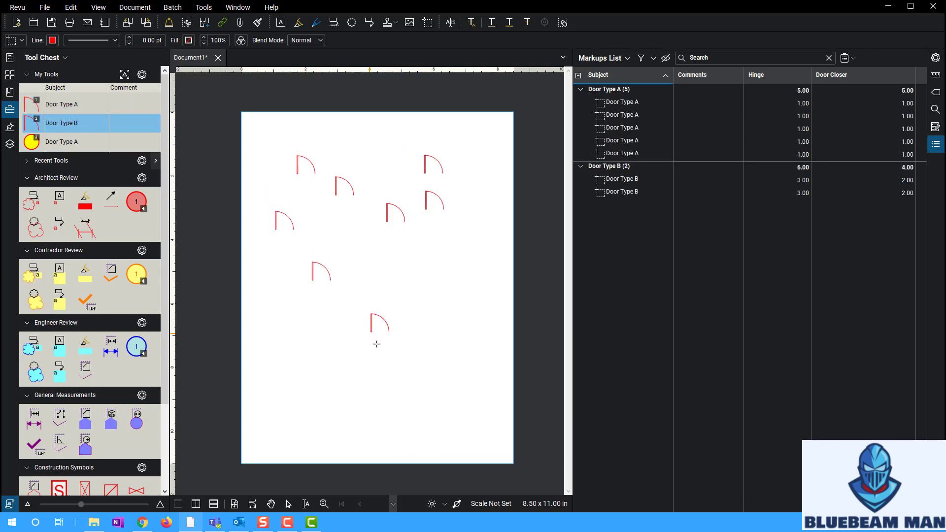
click(372, 334)
click(423, 368)
click(419, 393)
click(330, 392)
click(362, 401)
click(310, 363)
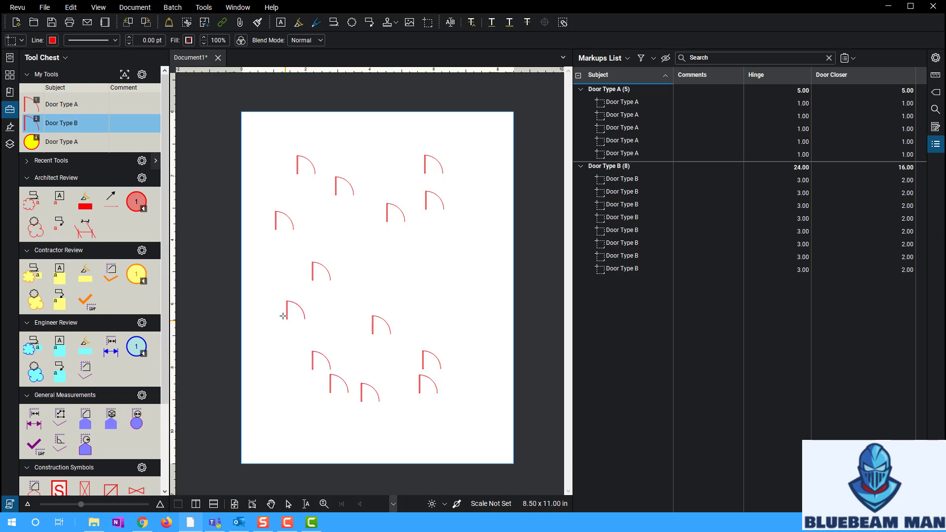
key(Escape)
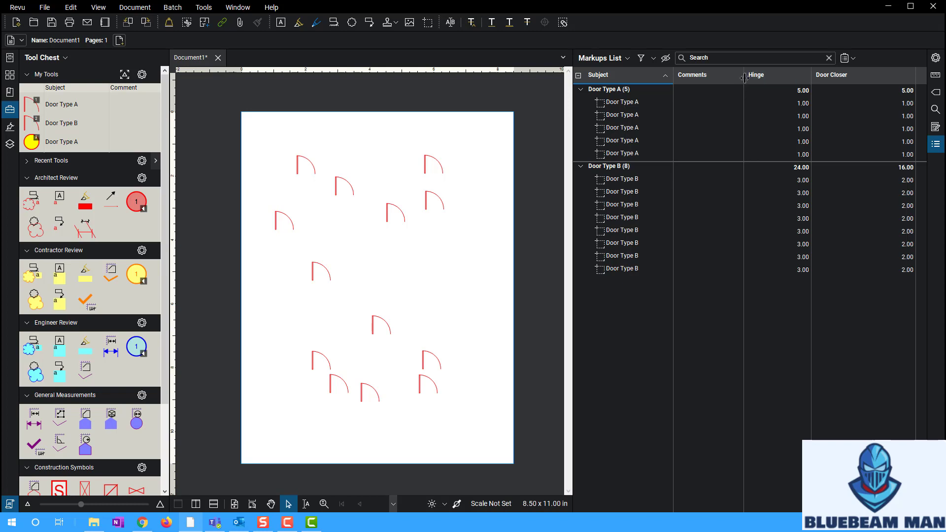
Narrow the Comments and Door Closer columns in the Markups List.
drag(745, 87, 732, 86)
drag(901, 78, 866, 77)
Sort the markups by Door Closer and by Hinge in both directions, and return to sorting by Subject.
click(832, 74)
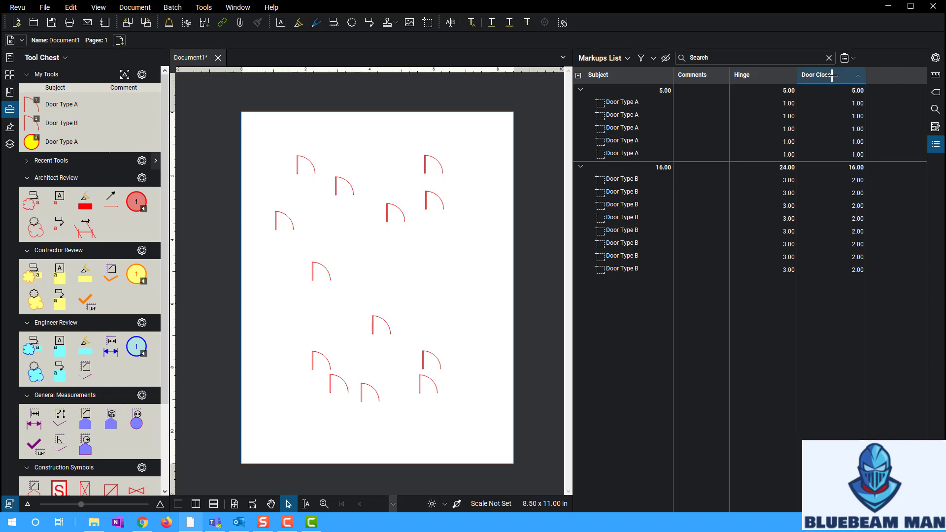
click(836, 75)
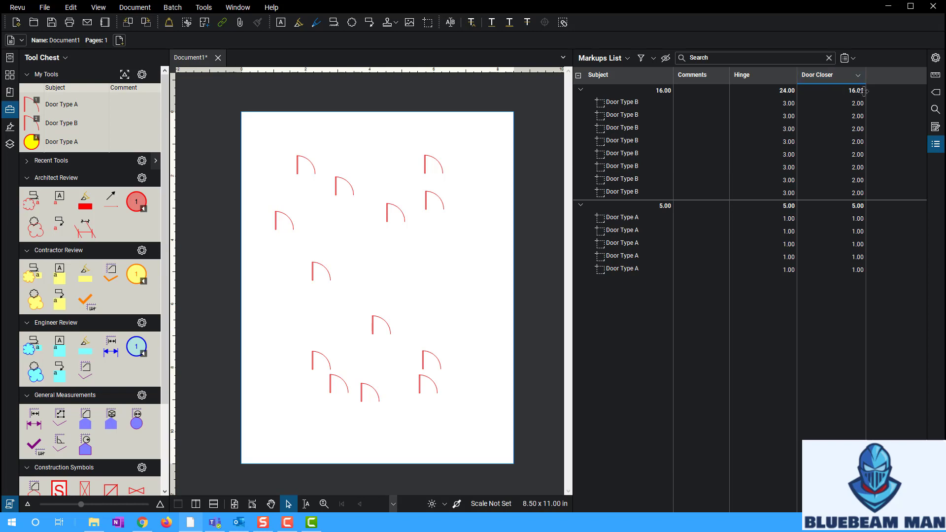
click(758, 77)
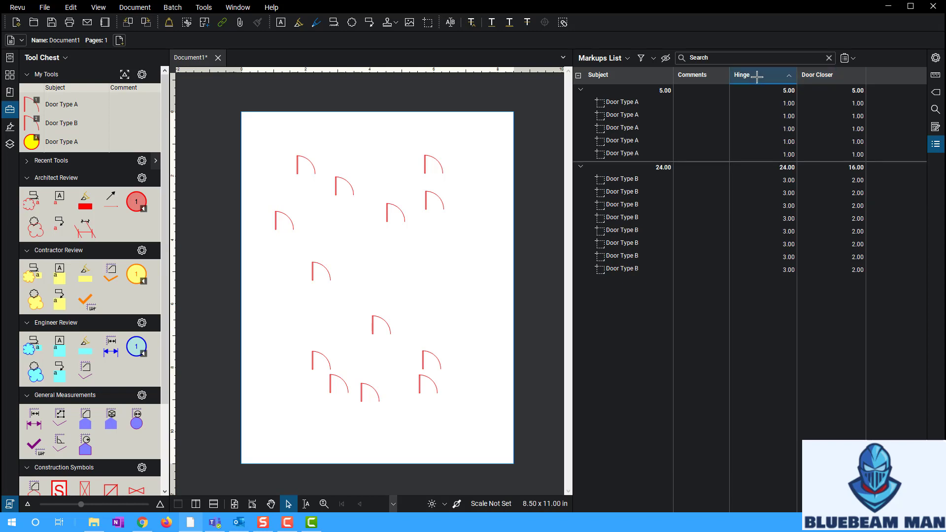
click(758, 76)
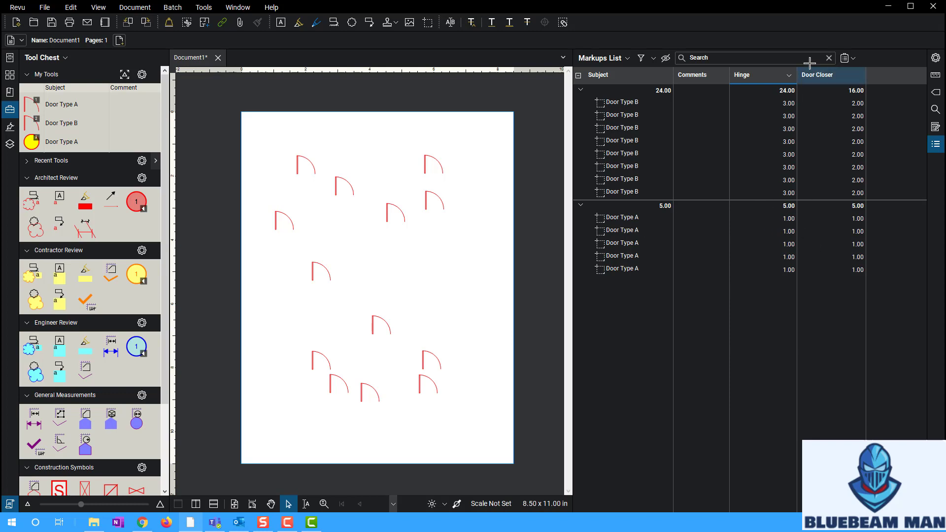
click(608, 77)
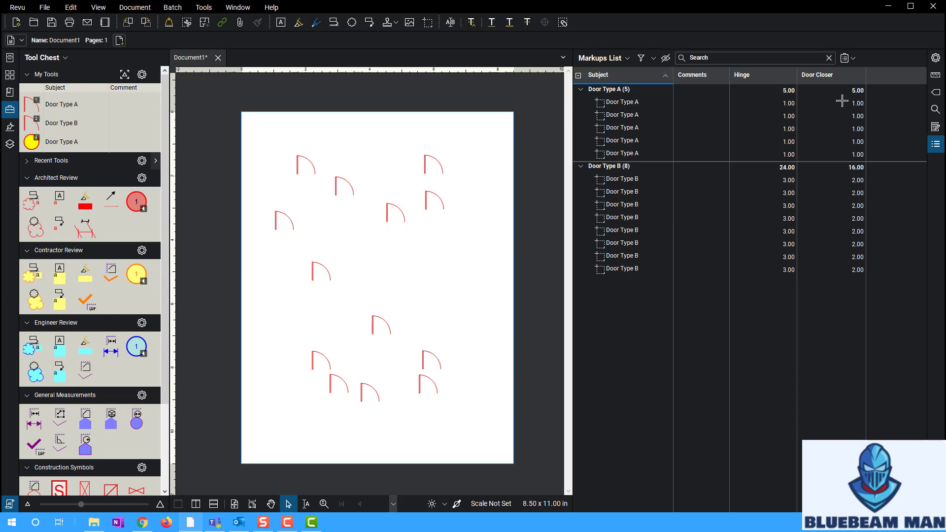
Add a third custom column named Totals with the Text type to the Markups List.
click(627, 58)
mouse_move(623, 73)
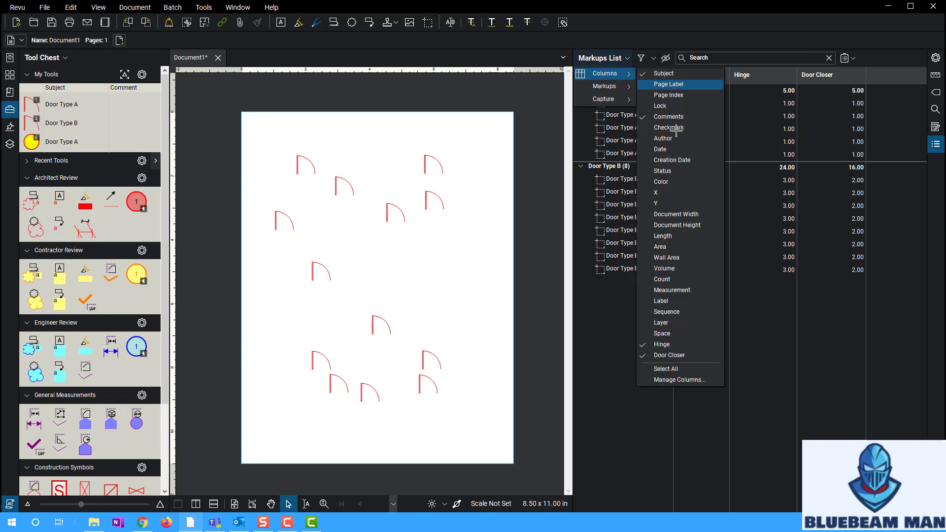
click(693, 380)
click(425, 183)
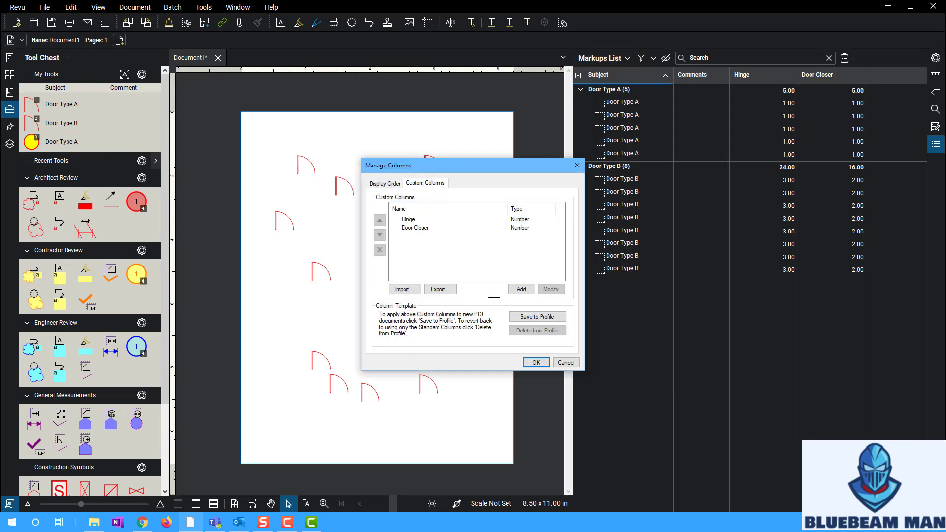
click(521, 289)
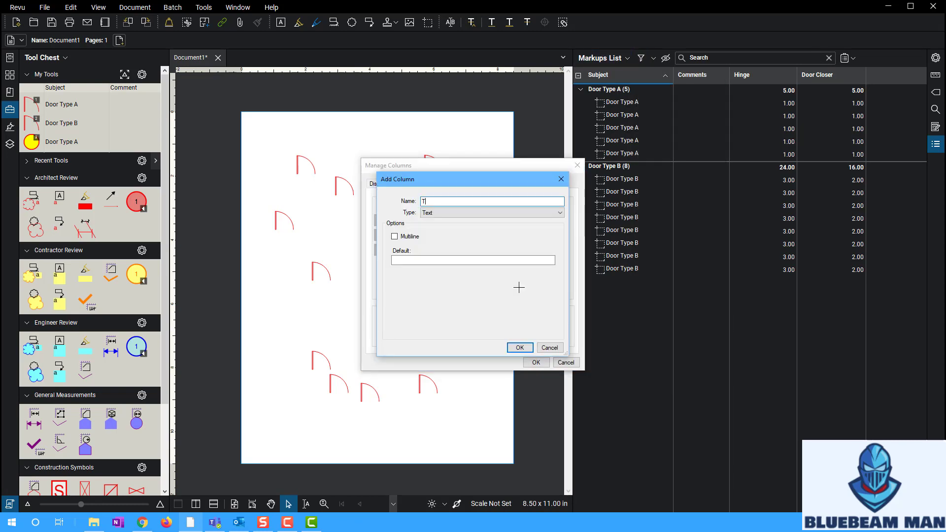
text(Totals)
click(520, 348)
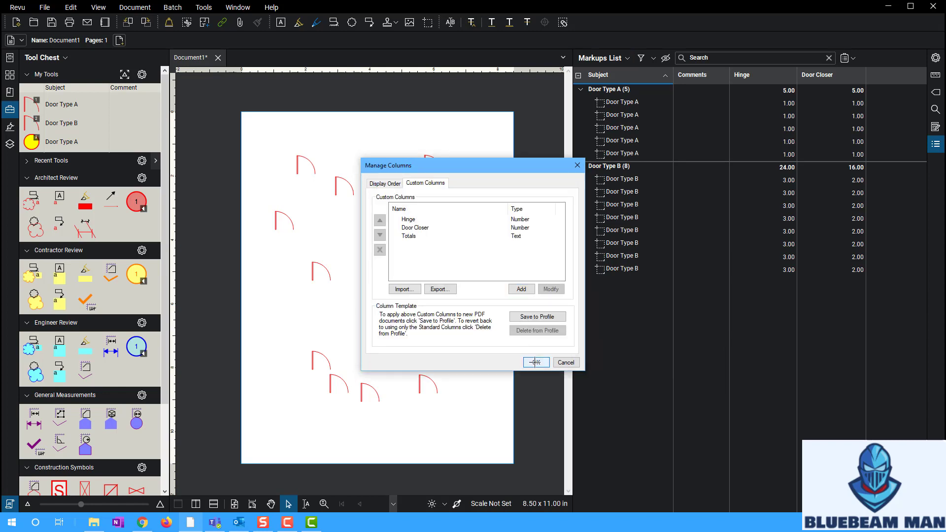
Apply the custom column setup with sorting tried by Totals and returned to Subject, and narrow the Hinge column.
click(536, 362)
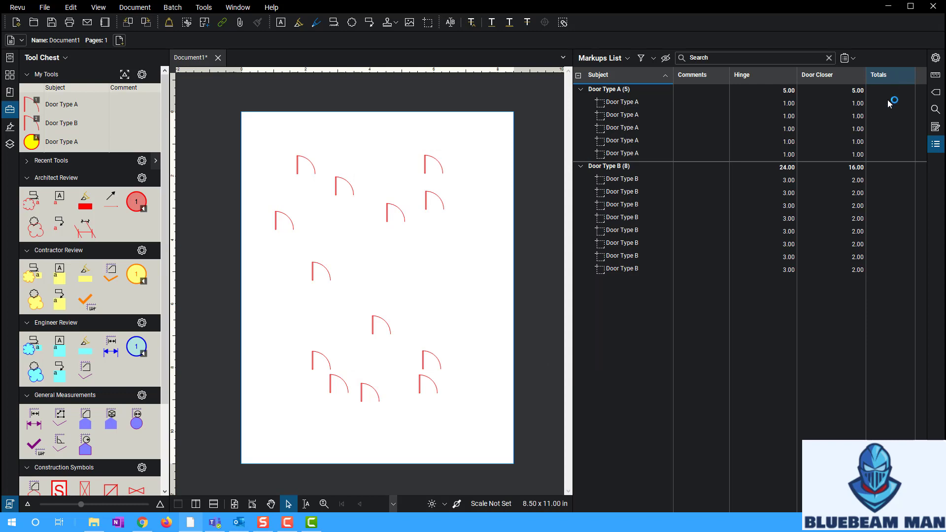
click(891, 76)
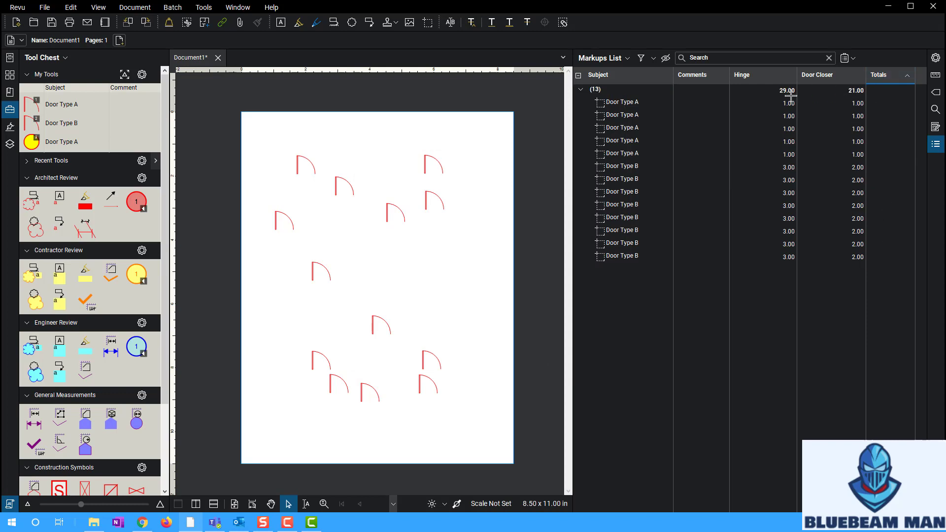
click(894, 78)
click(616, 78)
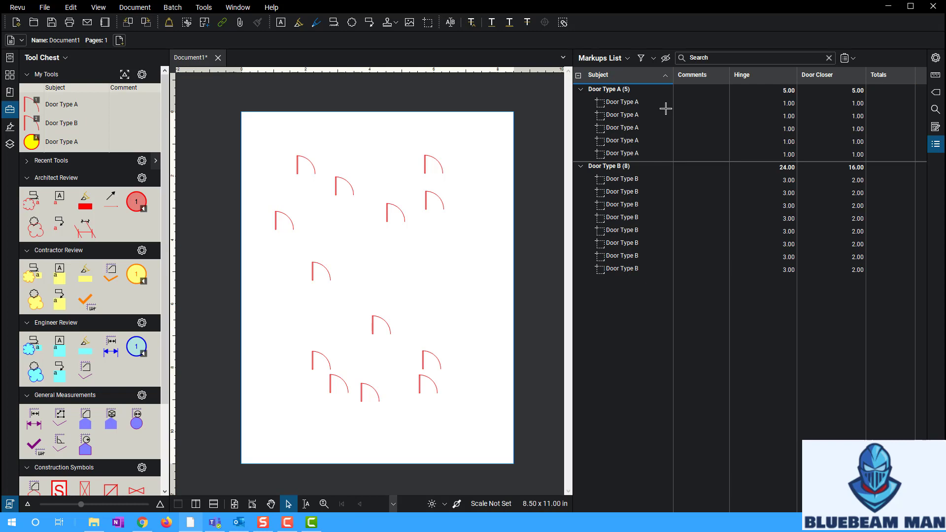
drag(797, 77, 781, 79)
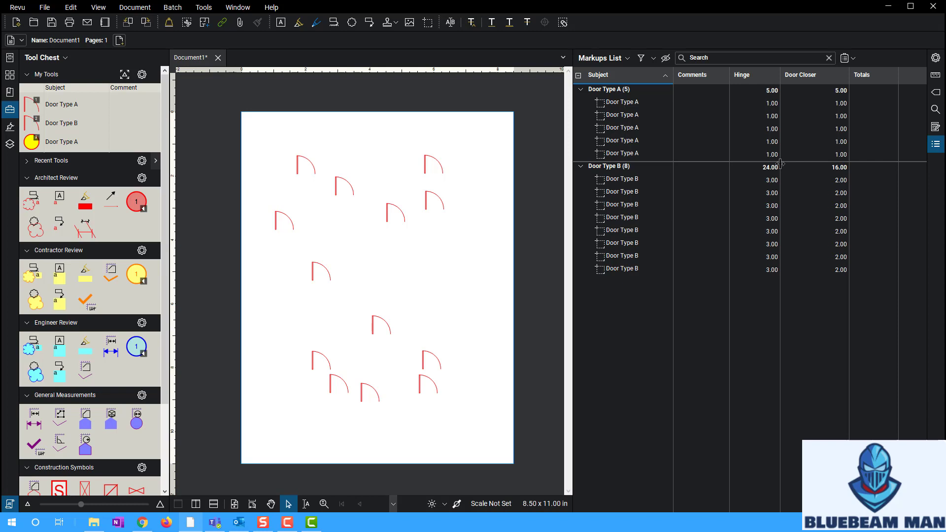
Try to export the markups and totals of the unsaved document as a CSV summary, and close the Markup Summary dialog.
click(853, 60)
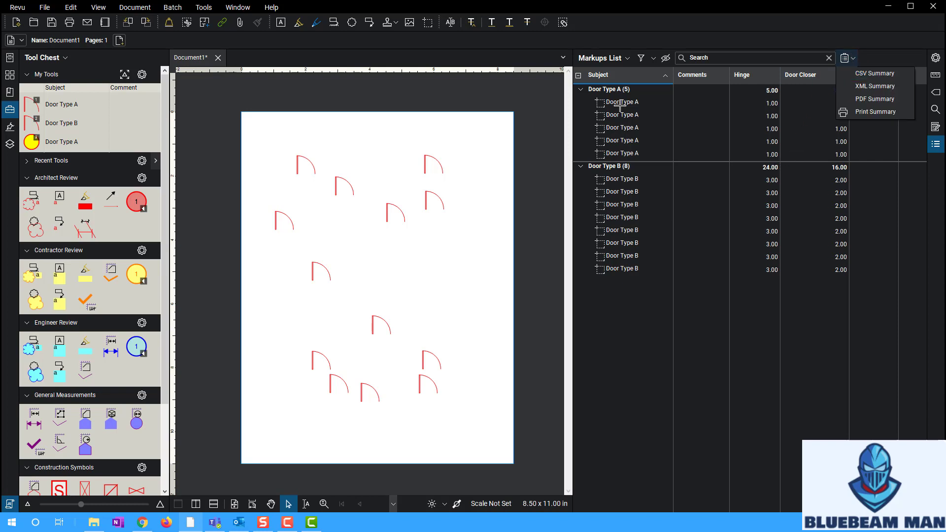
click(867, 73)
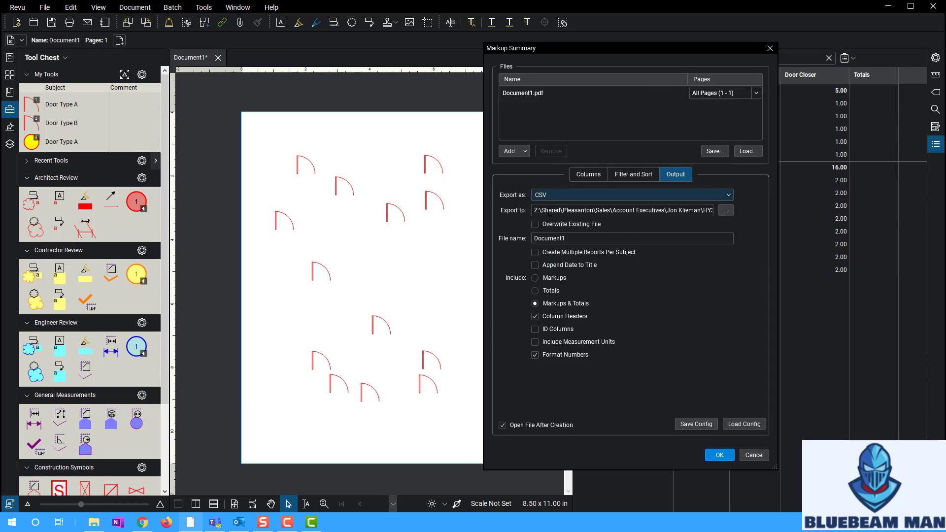
click(723, 455)
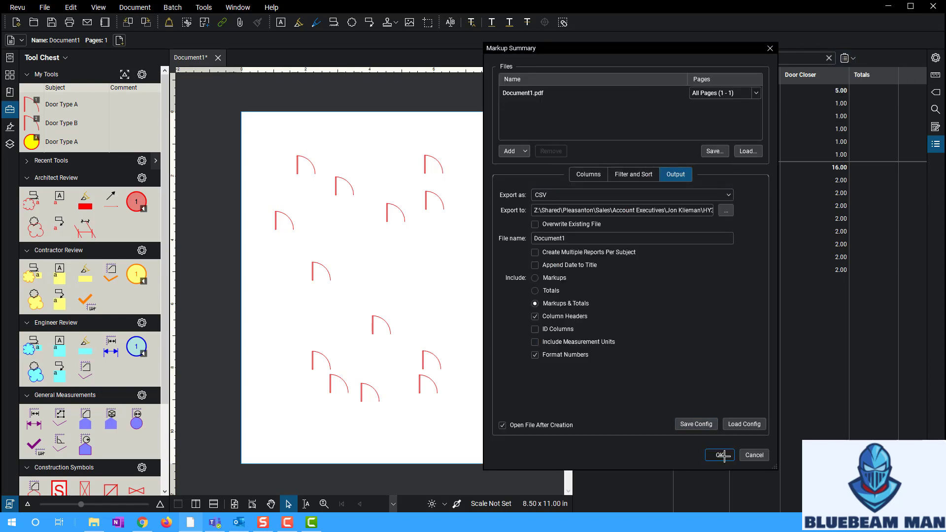
click(707, 291)
click(770, 47)
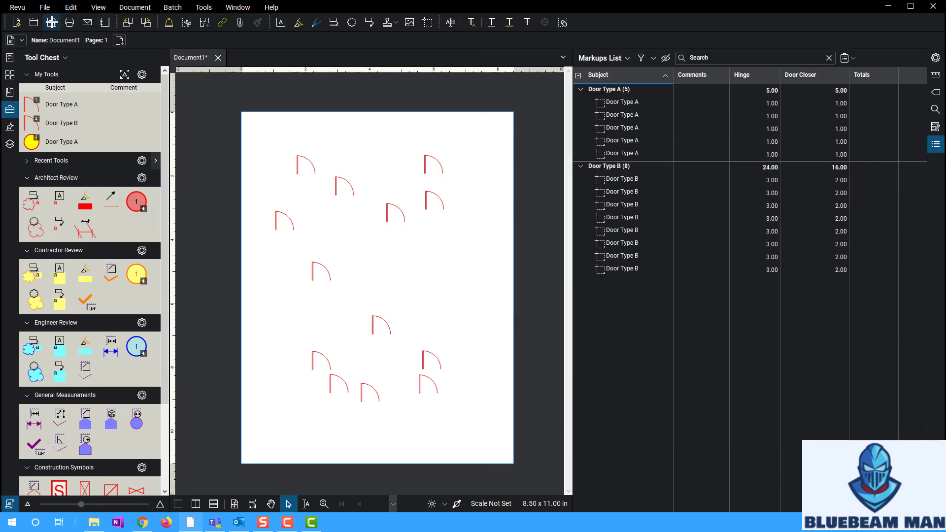
Save the document to the Desktop as the PDF Document1, and export its markups and totals as a CSV summary.
click(52, 22)
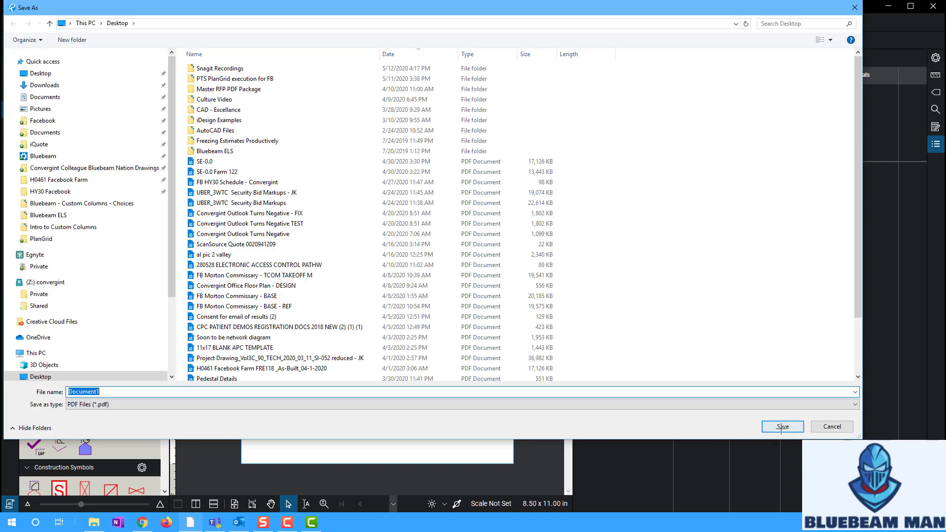
key(Escape)
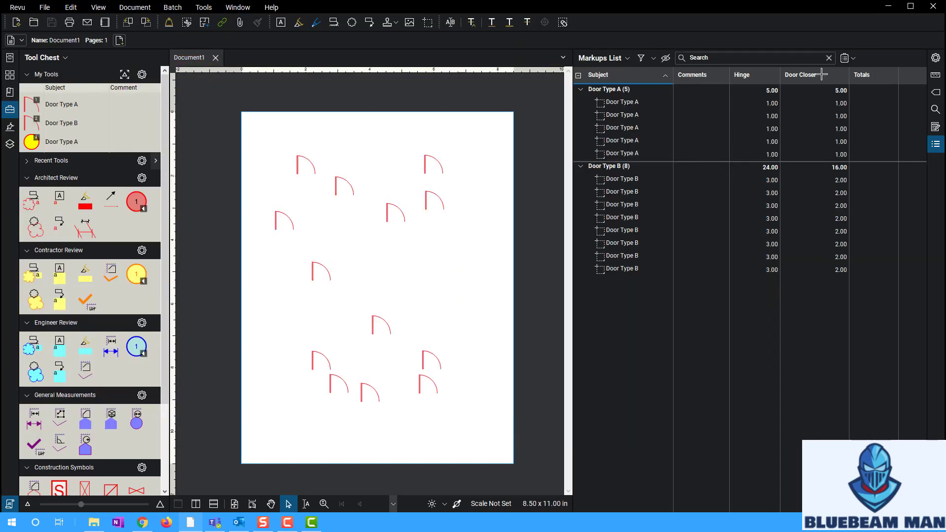
click(846, 58)
click(858, 73)
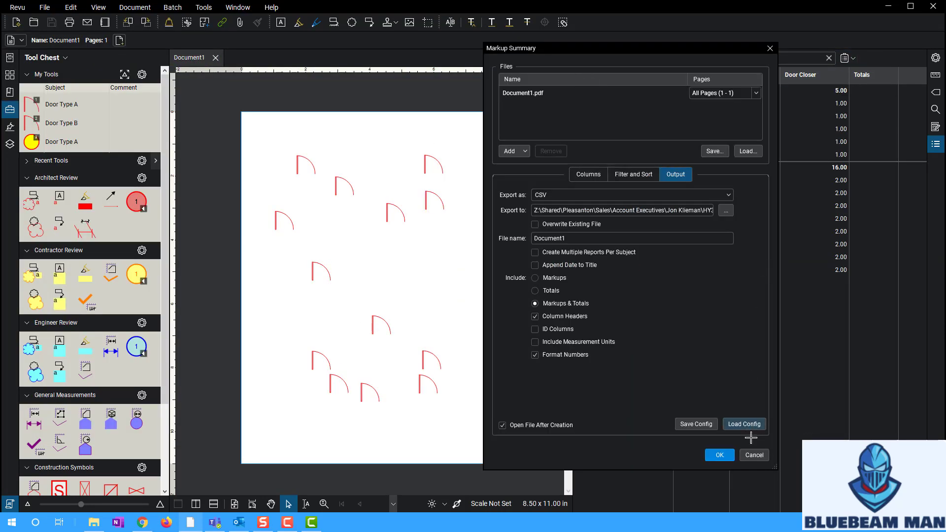
click(720, 455)
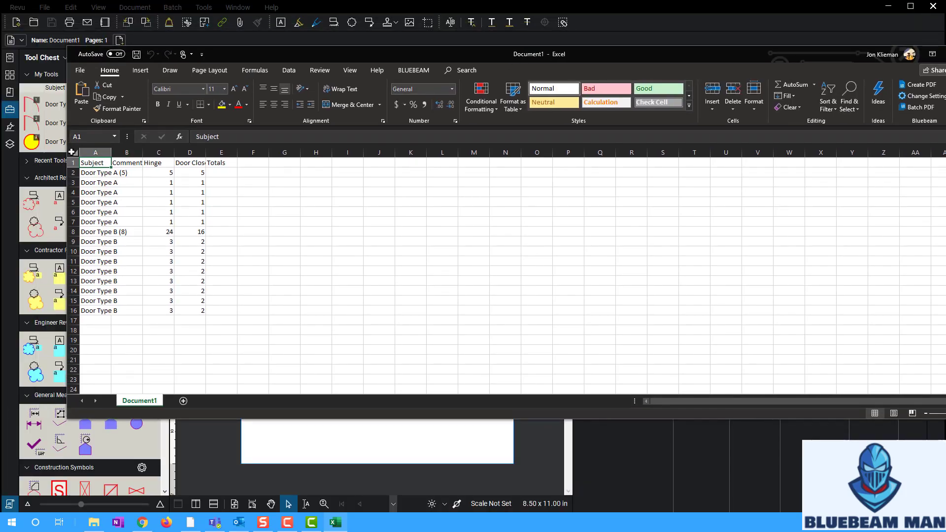
In Excel, examine the door rows of the exported CSV with all columns autofitted, and close it without saving.
click(71, 152)
double_click(111, 153)
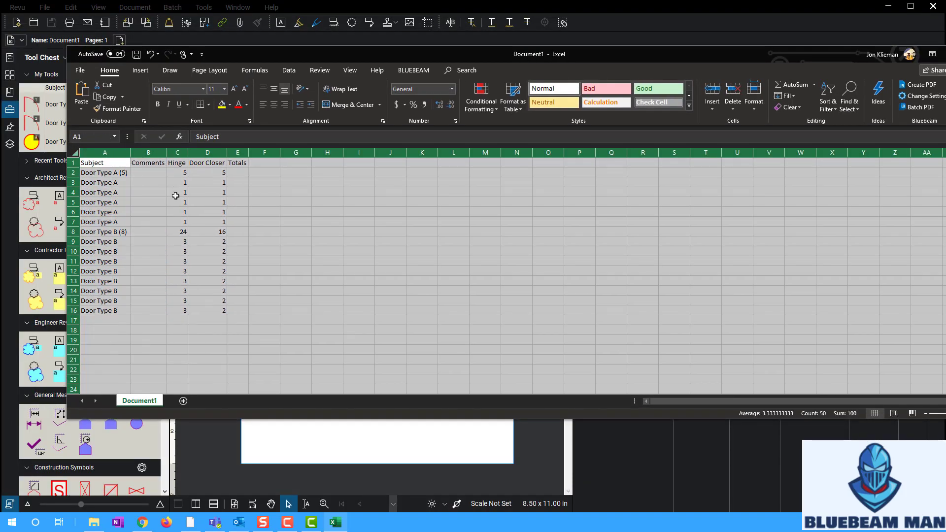
click(208, 222)
drag(114, 180, 115, 311)
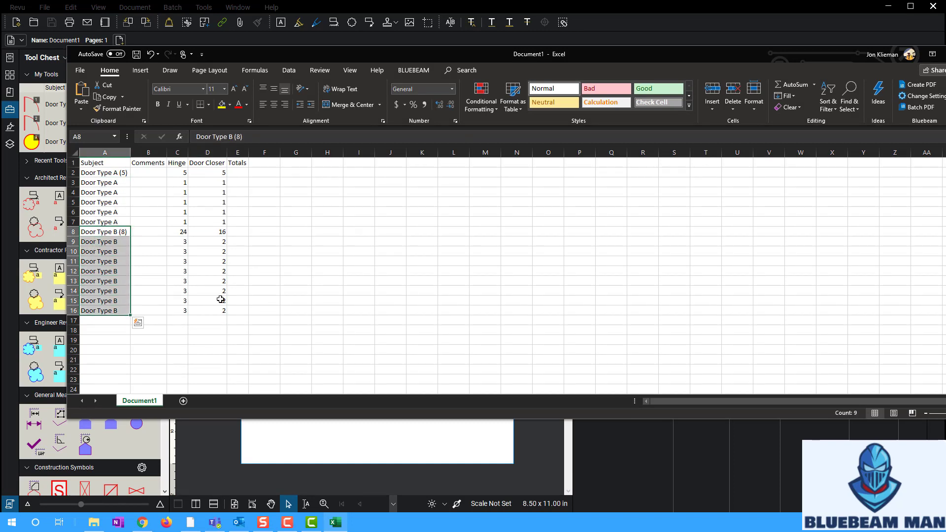
drag(238, 310, 87, 162)
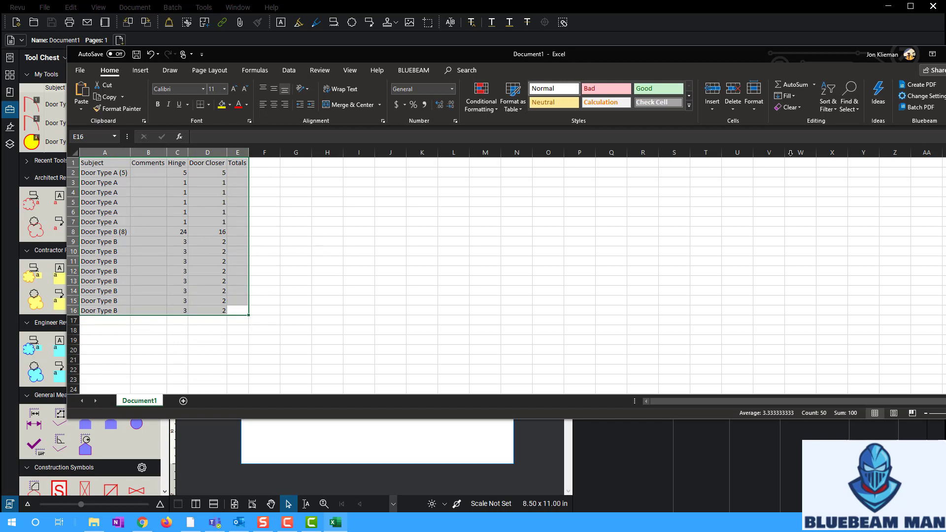
key(alt+F4)
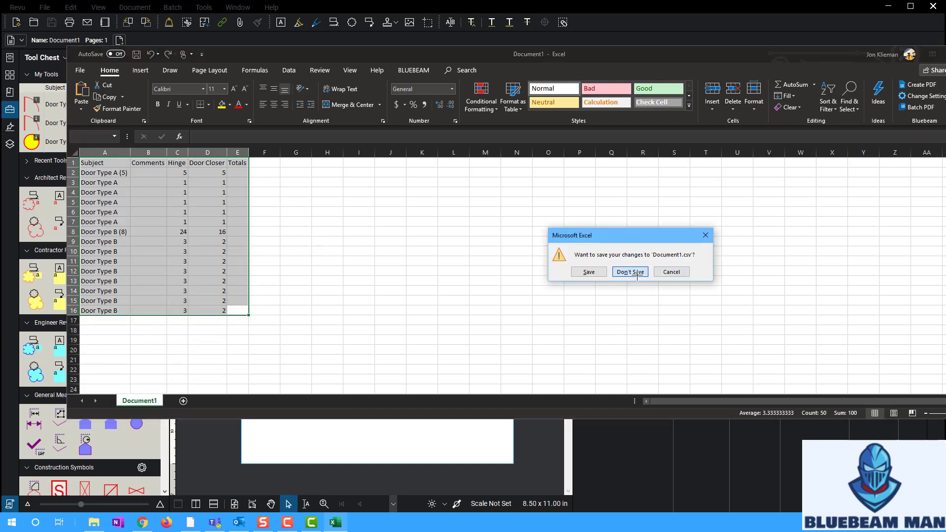
click(630, 272)
Sort the Markups List by Totals to view the combined hardware quantities, and return to sorting by Subject.
click(883, 77)
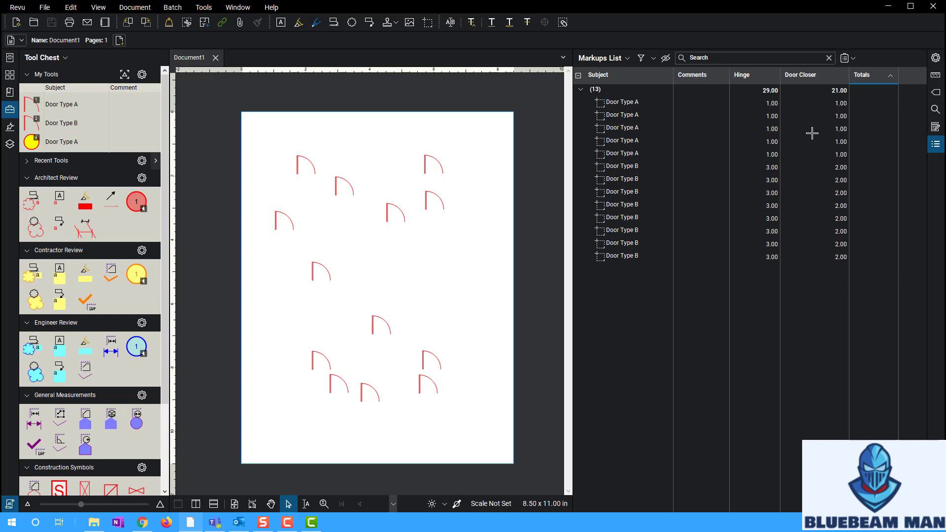
click(616, 74)
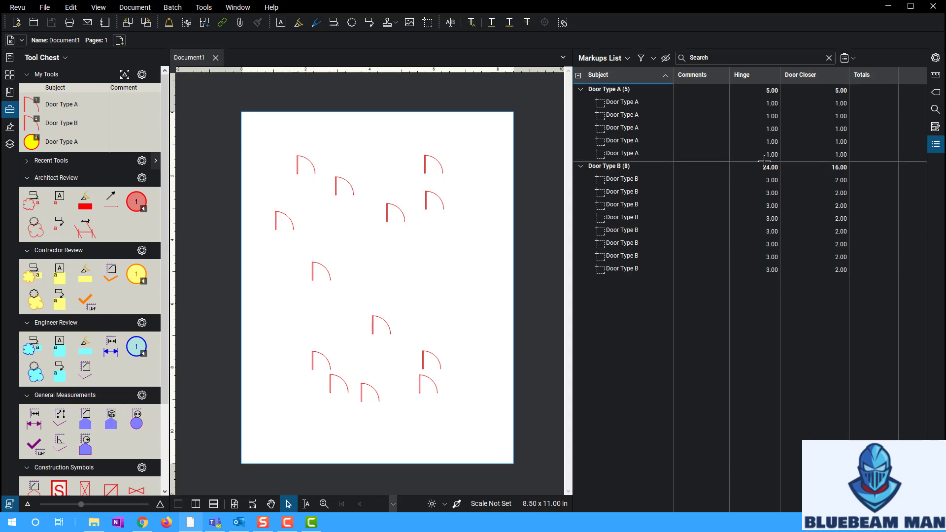